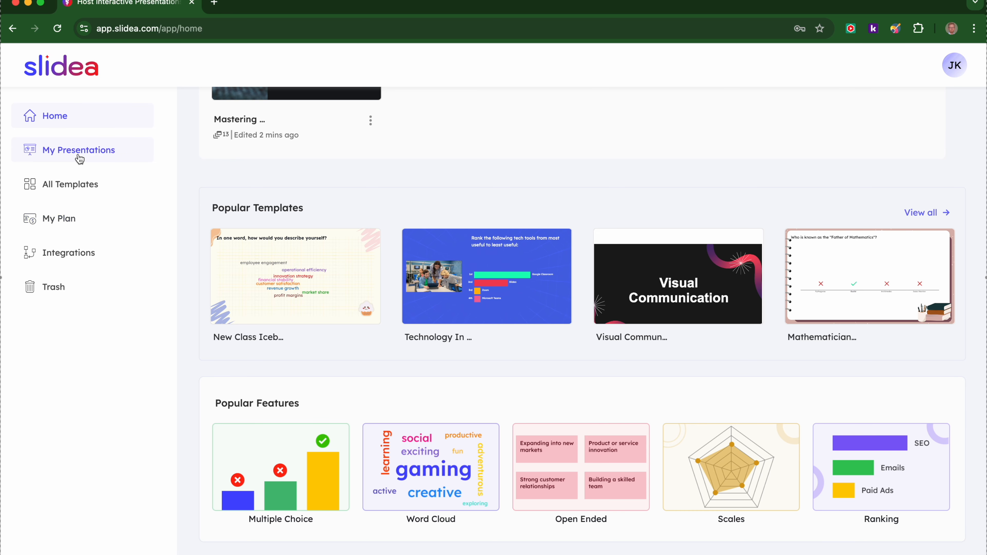
# View the saved presentations and browse the full library of ready-made templates.
pyautogui.click(64, 154)
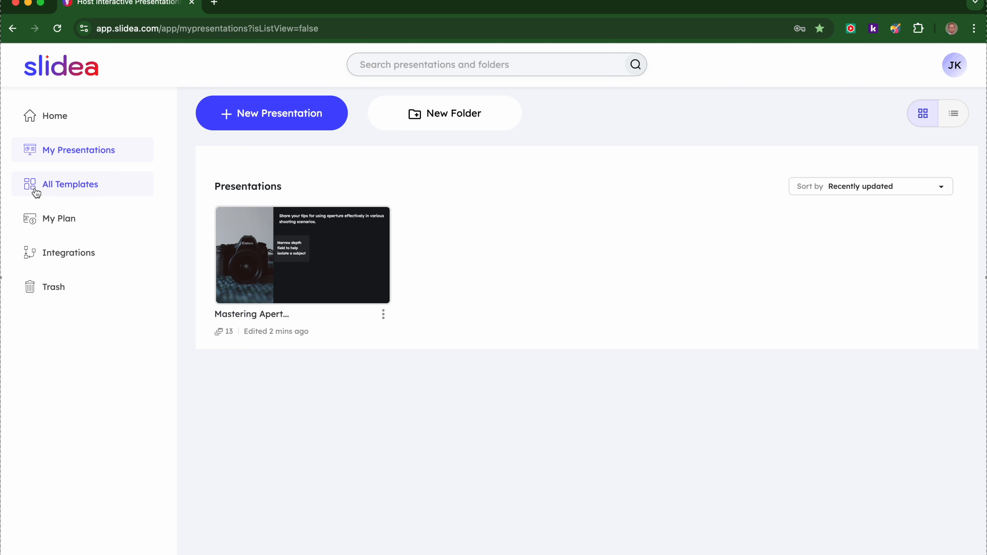
pyautogui.click(59, 190)
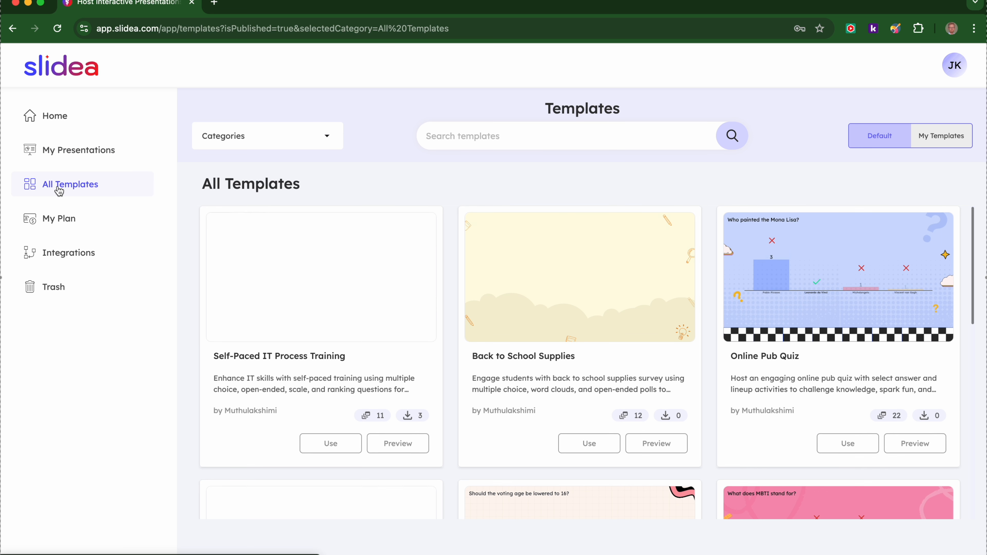
pyautogui.scroll(-2, 445, 432)
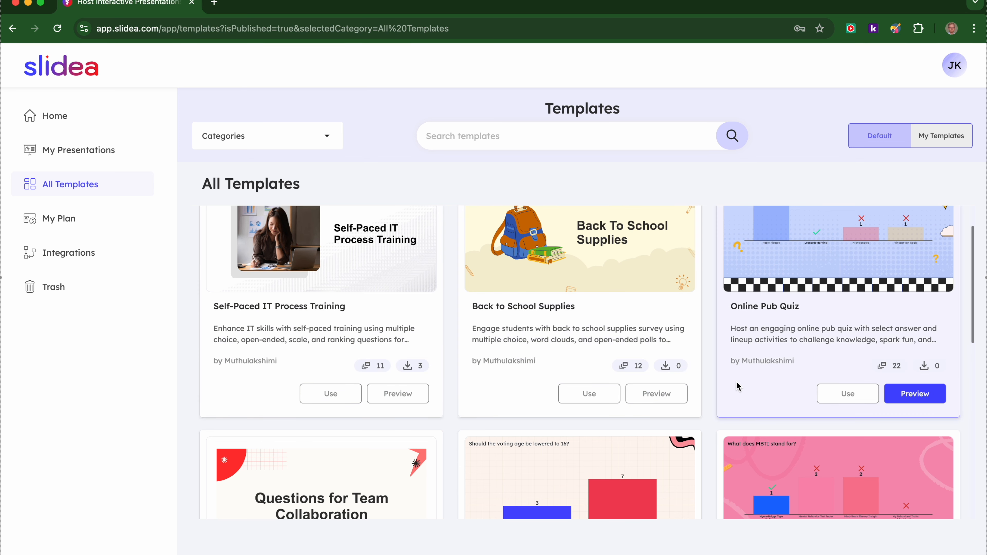
pyautogui.scroll(2, 737, 387)
pyautogui.scroll(-5, 738, 386)
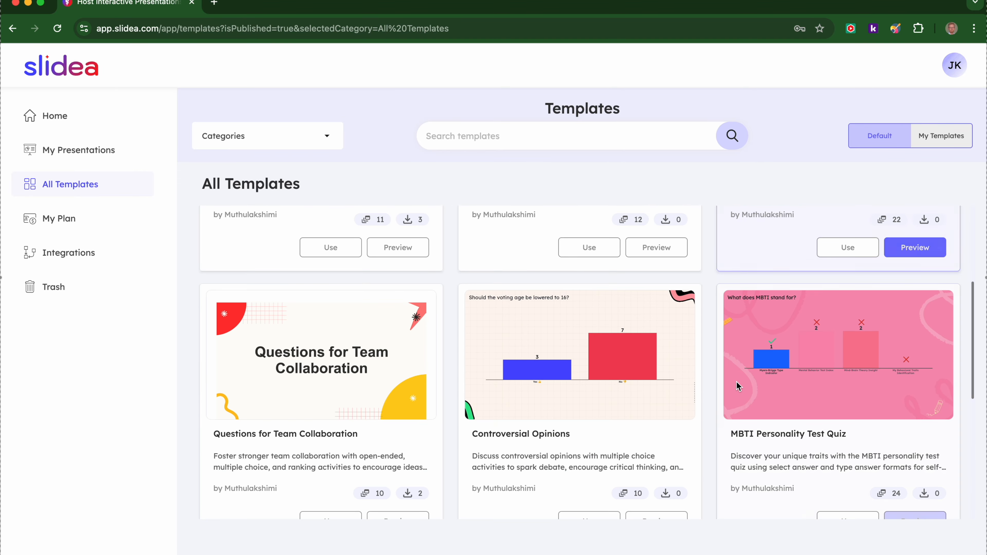
pyautogui.scroll(4, 737, 382)
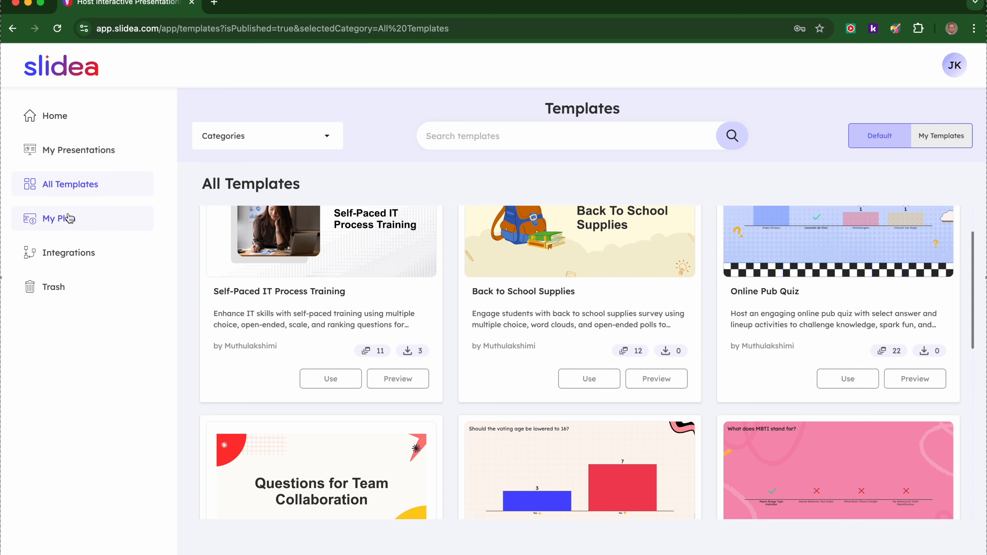
# Review the subscription plan options and the available integrations, ending on the home page.
pyautogui.click(67, 222)
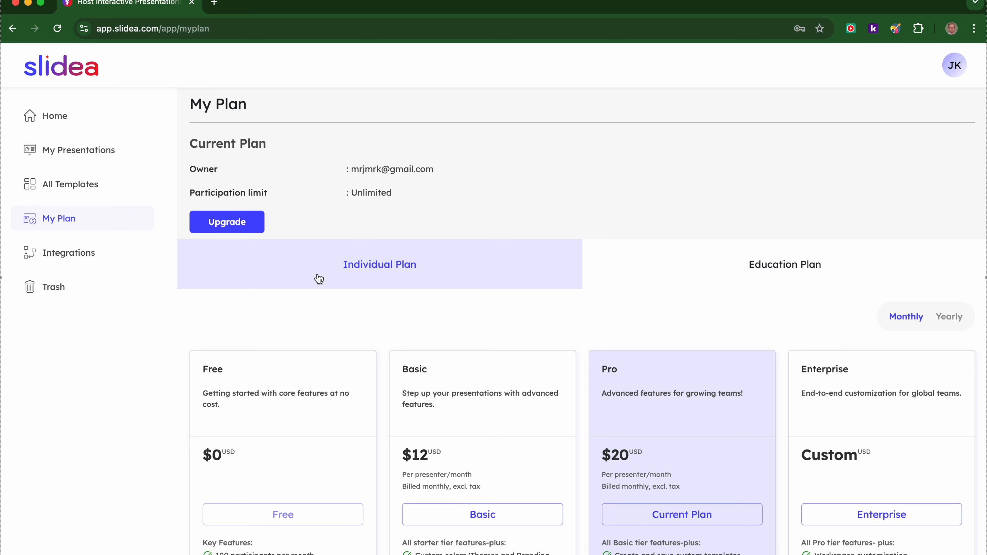
pyautogui.click(65, 267)
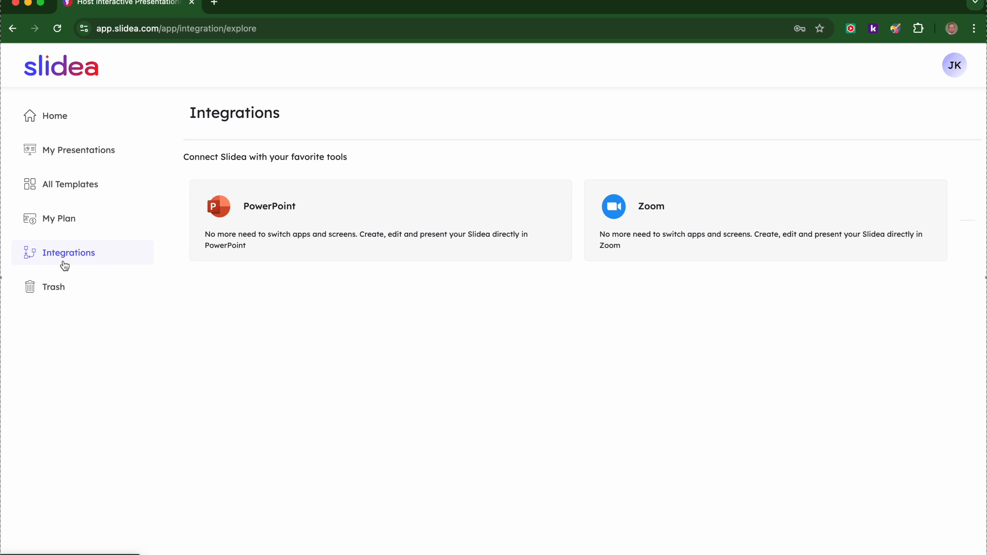
pyautogui.click(46, 121)
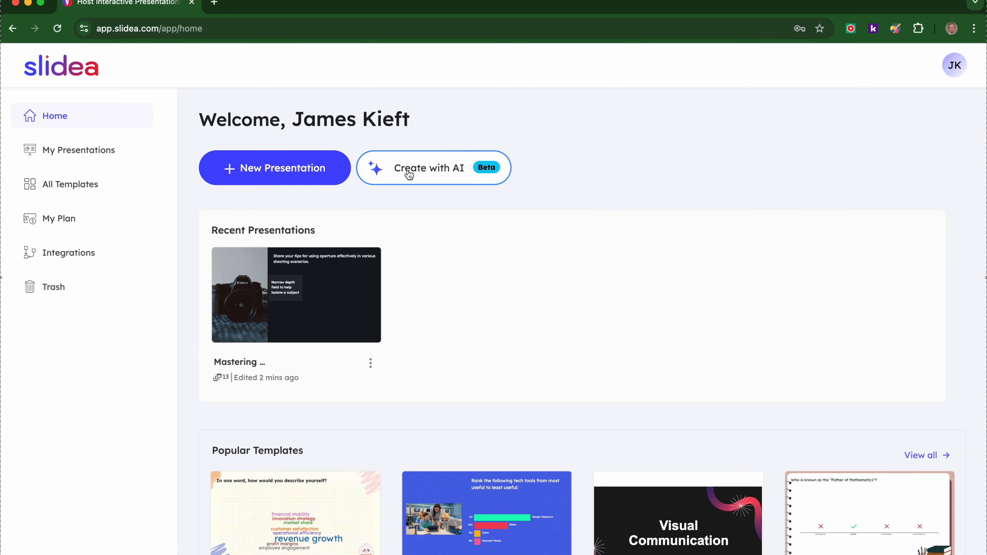
# Start an AI-generated presentation on "Formative assessment for trainee teachers" and generate its detailed prompt.
pyautogui.click(414, 176)
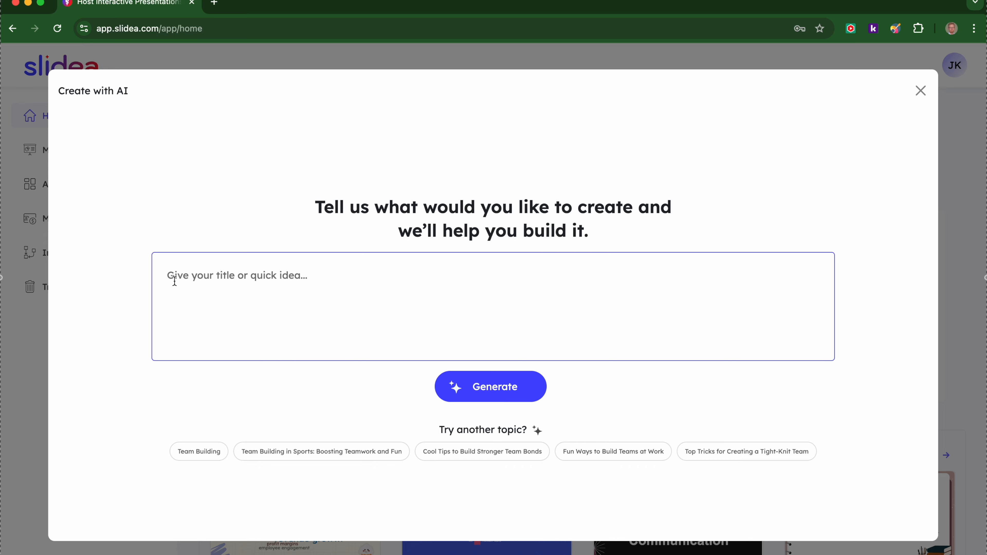
pyautogui.click(174, 280)
pyautogui.write('Format')
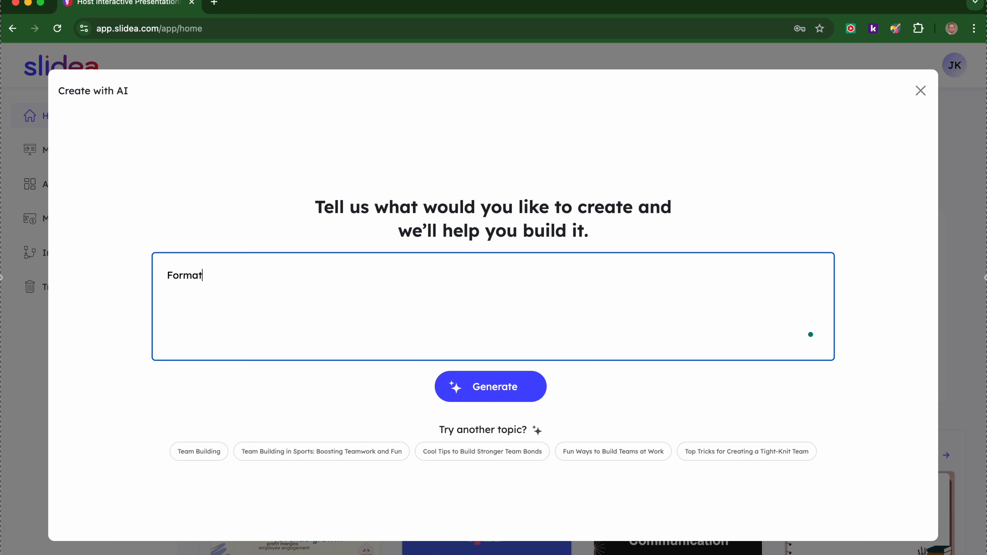
pyautogui.write('ive assessment for trainee teachers')
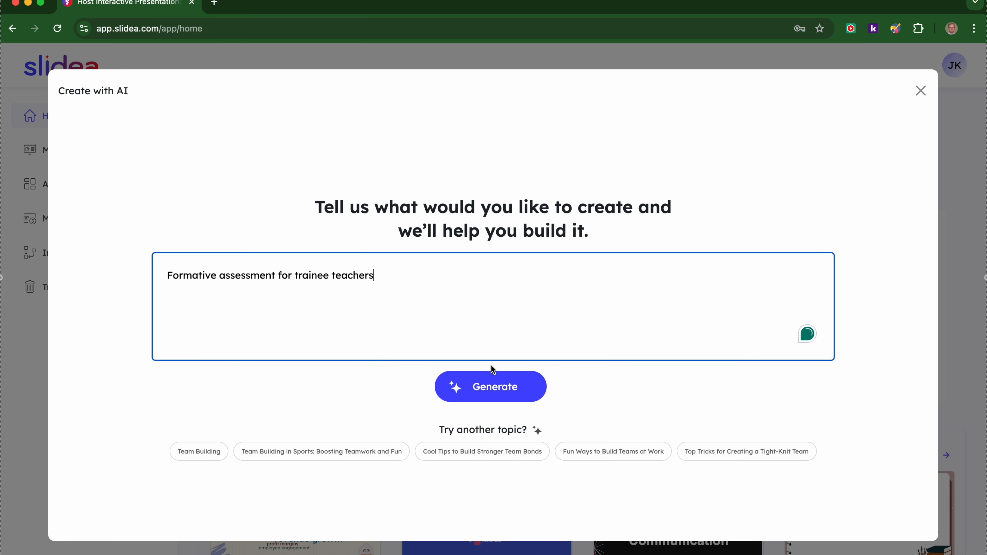
pyautogui.click(489, 390)
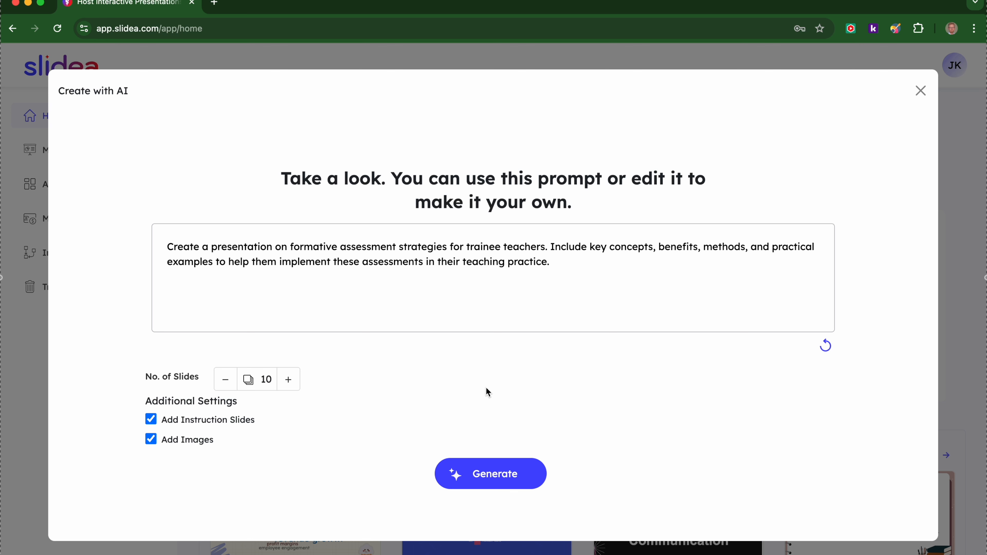
# Reduce the number of slides and generate the presentation with instruction slides and images in the Bold and Gold theme.
pyautogui.click(268, 259)
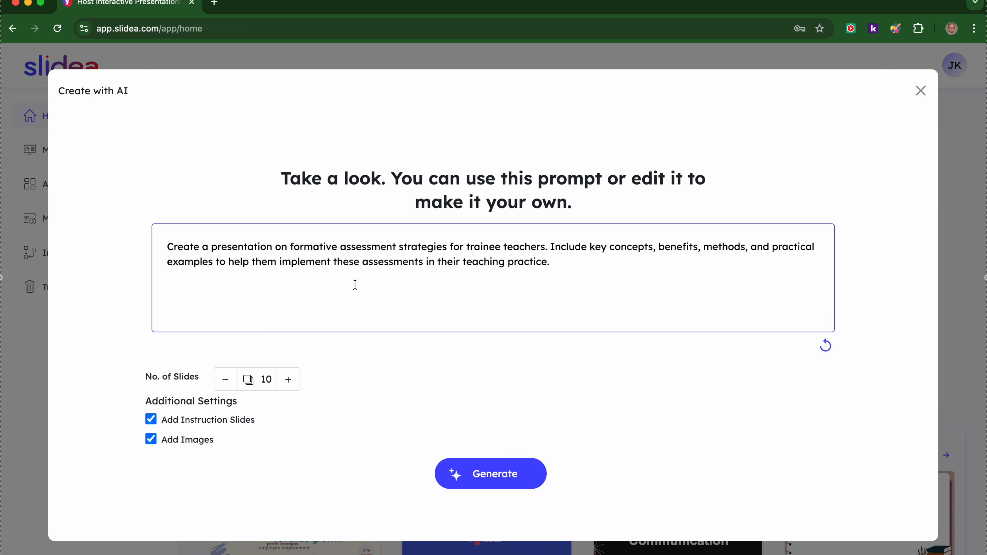
pyautogui.click(268, 408)
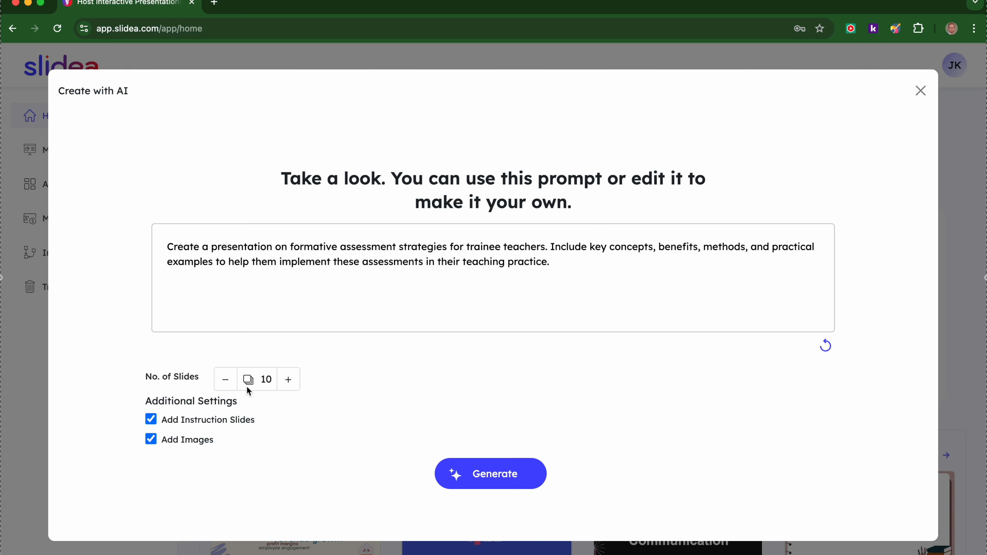
pyautogui.click(225, 384)
pyautogui.click(520, 479)
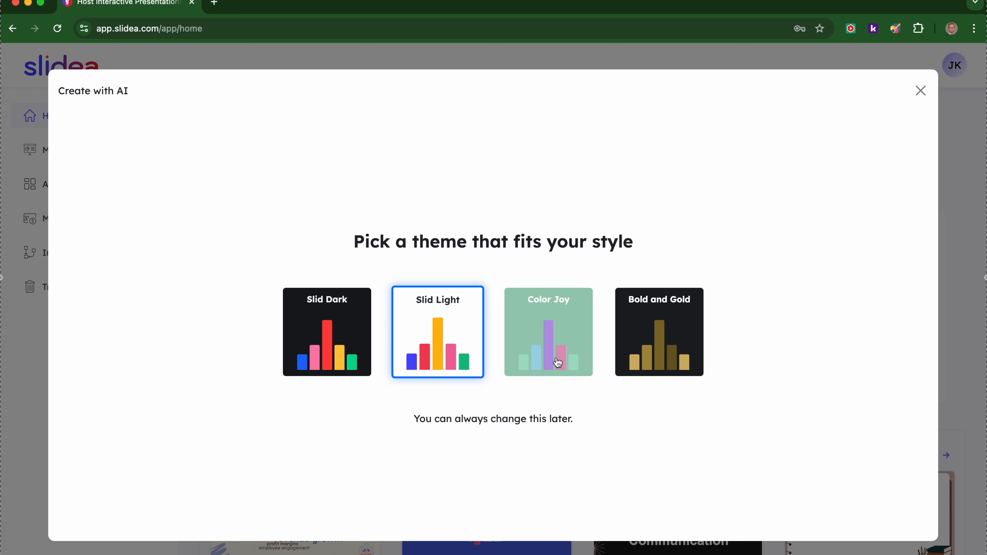
pyautogui.click(638, 355)
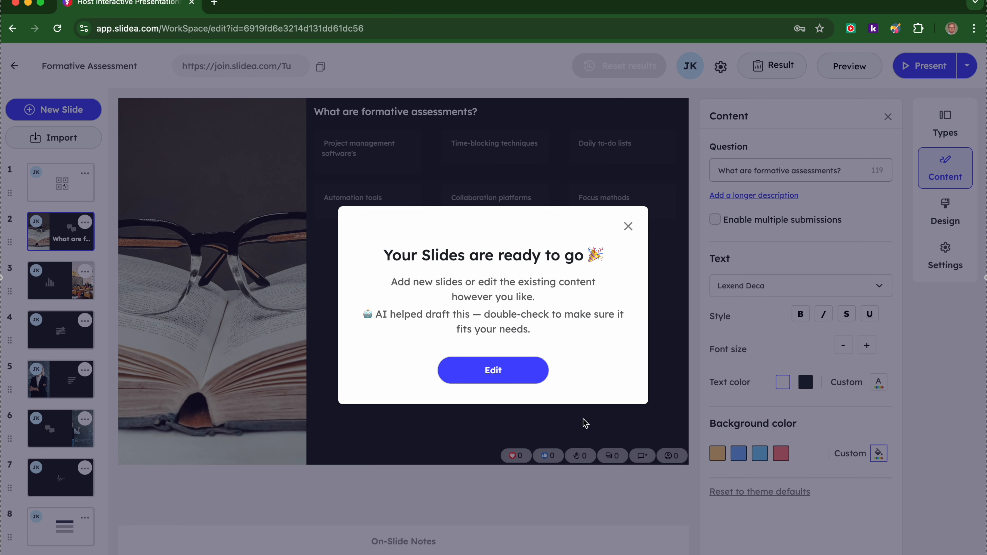
pyautogui.click(628, 227)
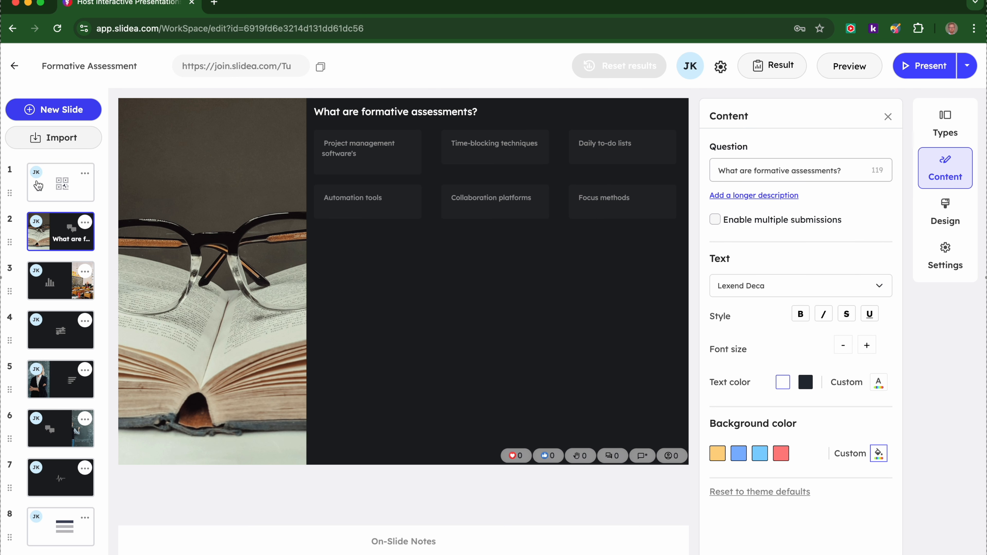
# Change the description on the first instruction slide to "How to join the quiz".
pyautogui.click(47, 196)
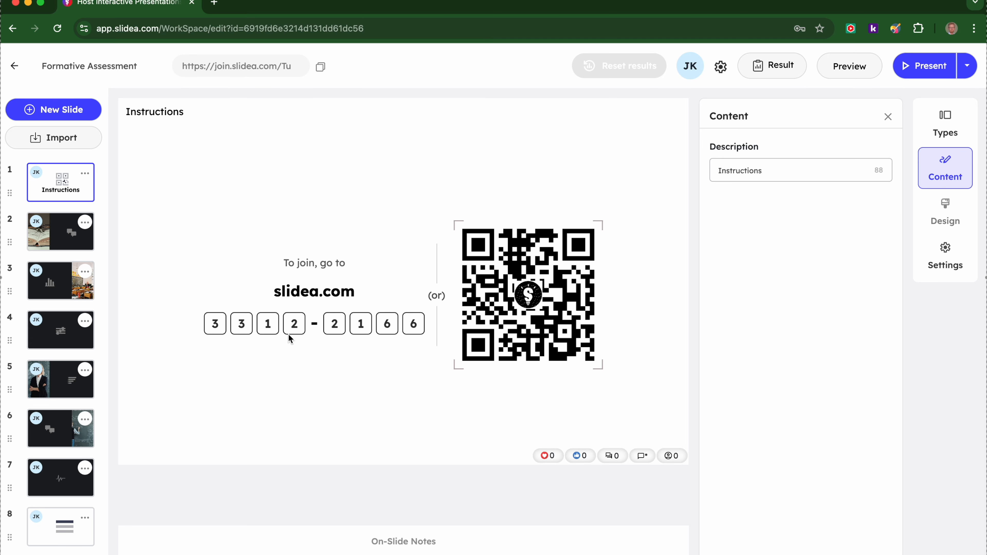
pyautogui.click(782, 169)
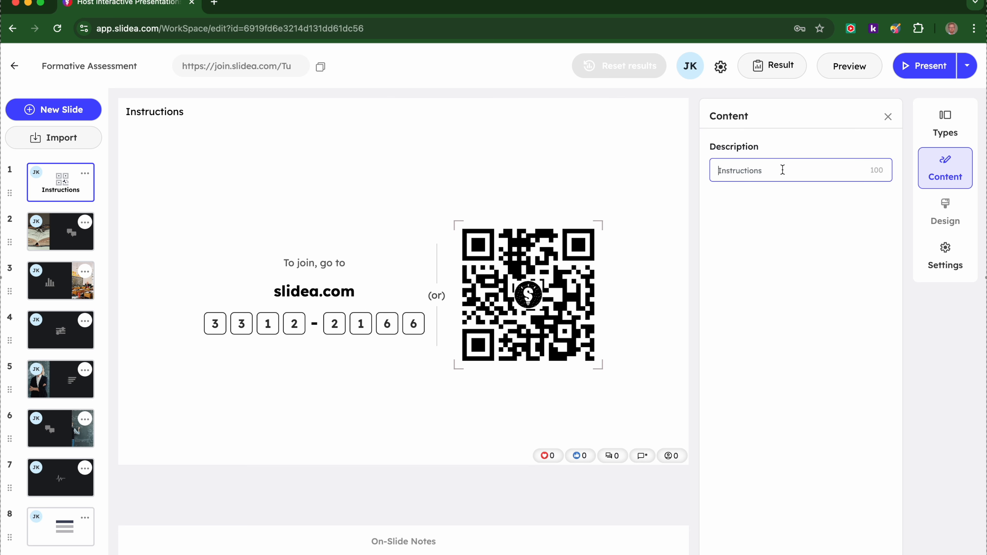
pyautogui.write('How t')
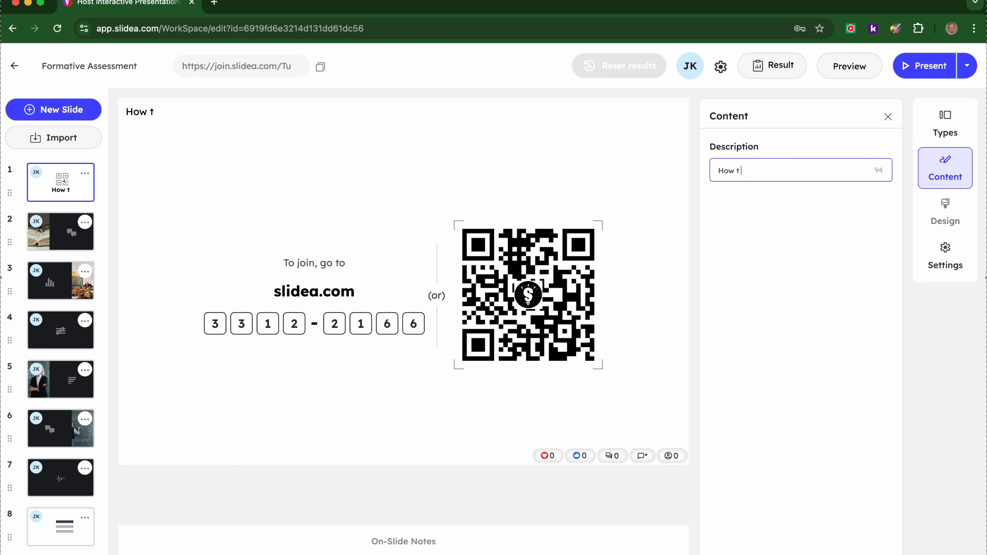
pyautogui.write('o join the qui')
pyautogui.write('x')
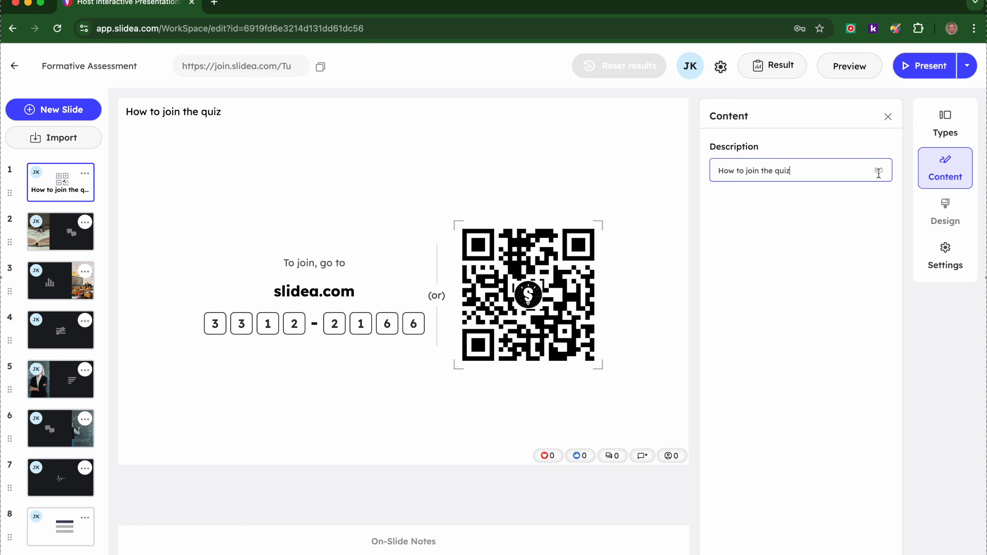
# Examine the options for importing an existing presentation file, and close the import dialog.
pyautogui.click(63, 144)
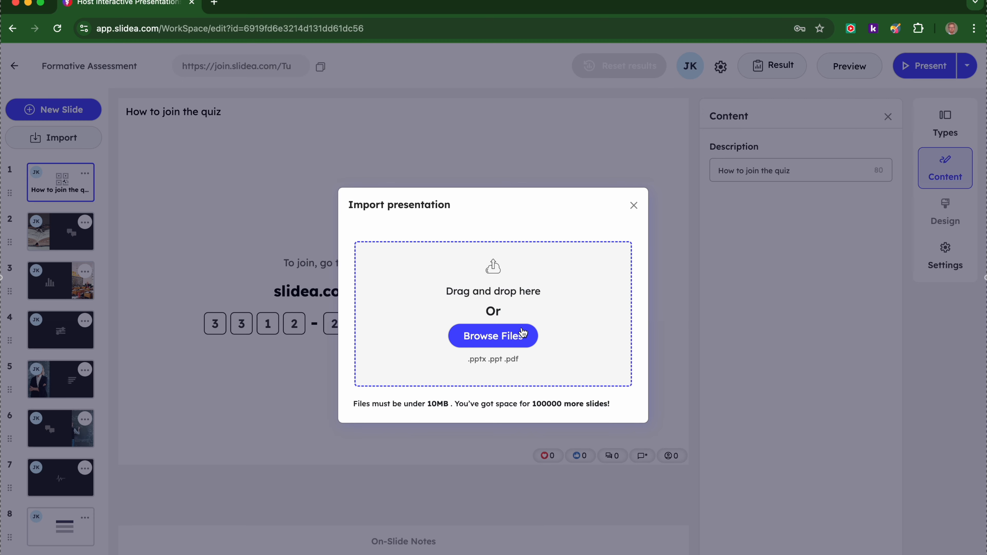
pyautogui.click(634, 205)
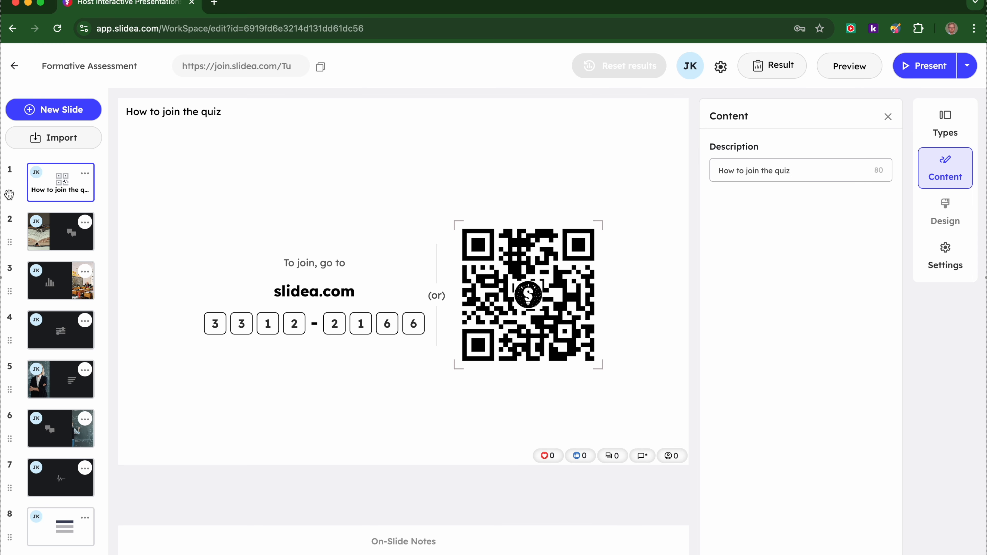
pyautogui.moveTo(9, 243)
pyautogui.mouseDown()
pyautogui.moveTo(7, 270)
pyautogui.moveTo(9, 243)
pyautogui.mouseUp()
# Examine the available new slide types, including quiz competition, popular question types and import options, without adding a slide.
pyautogui.click(55, 113)
pyautogui.moveTo(184, 191)
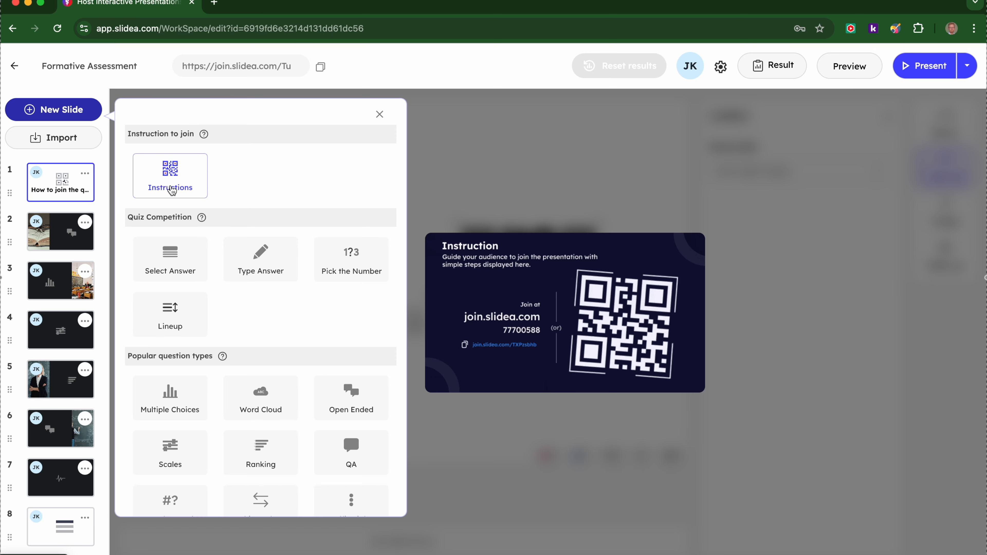
pyautogui.moveTo(168, 266)
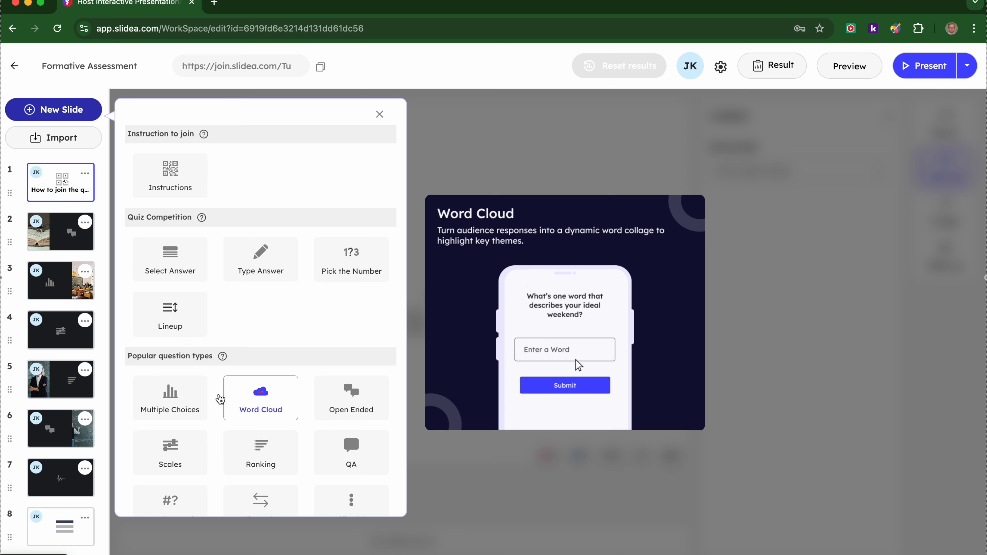
pyautogui.scroll(-3, 184, 397)
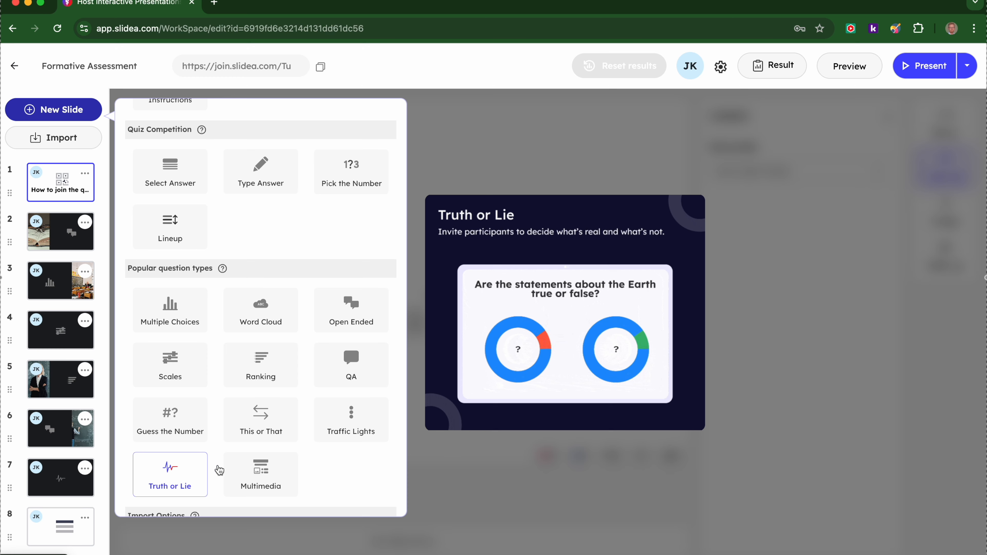
pyautogui.scroll(-2, 259, 457)
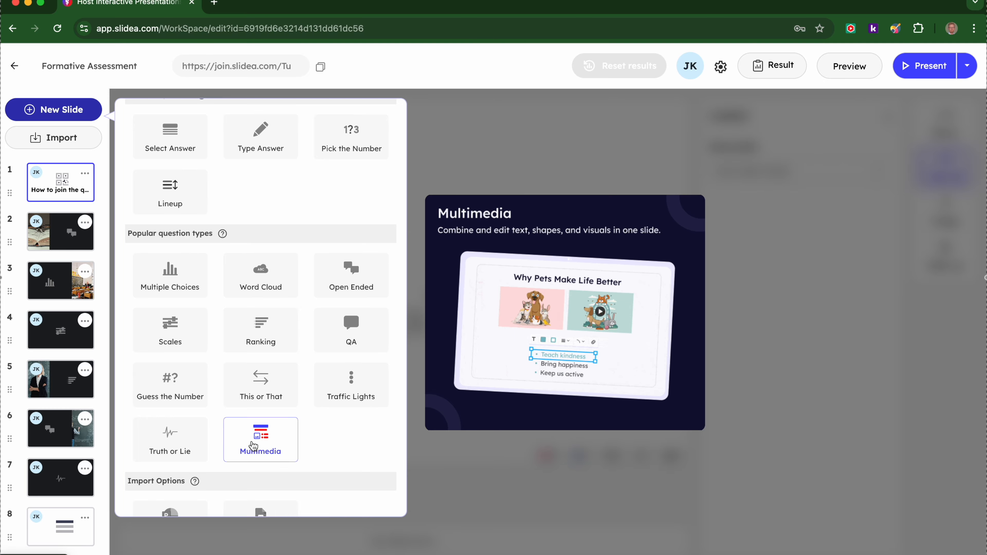
pyautogui.scroll(-2, 218, 463)
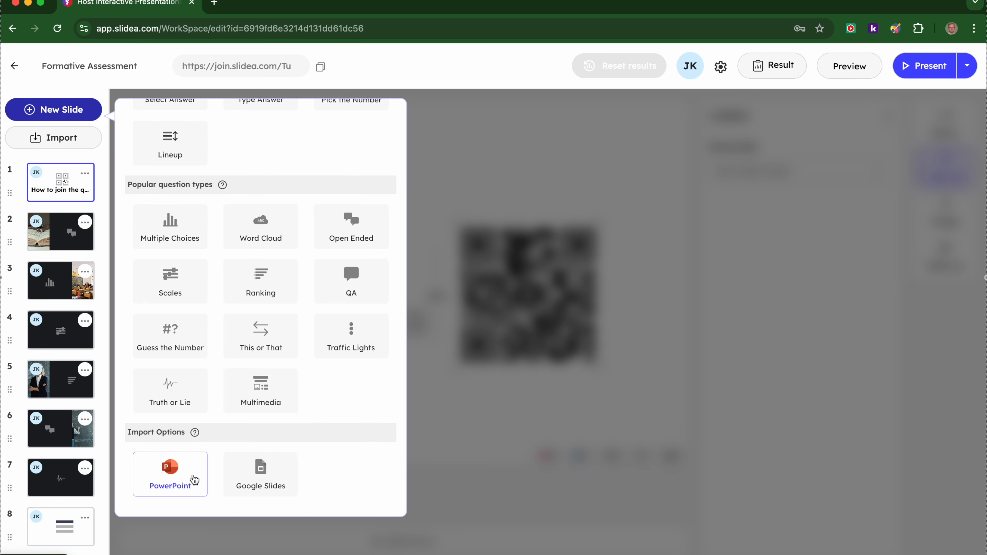
pyautogui.moveTo(239, 286)
pyautogui.scroll(5, 240, 285)
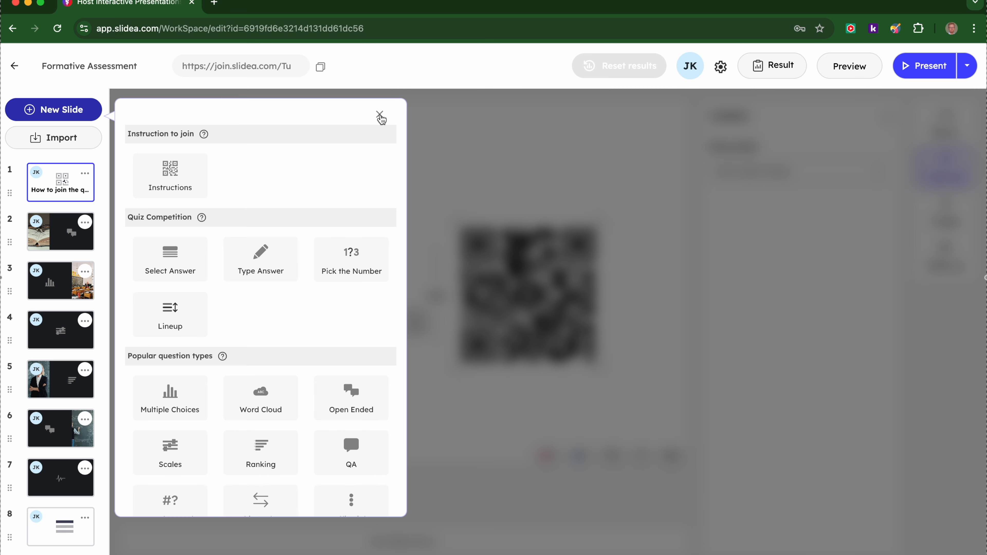
pyautogui.click(380, 115)
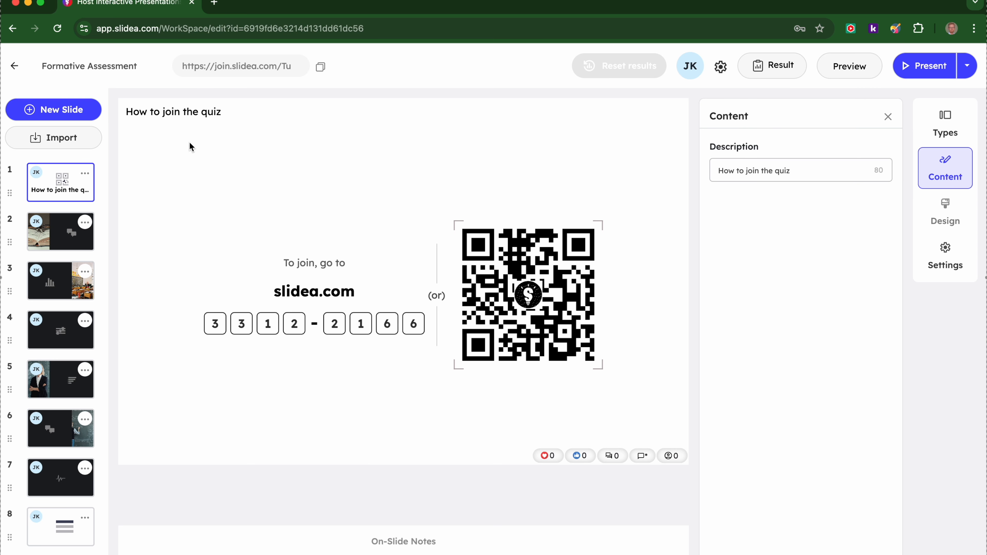
# View the second formative assessment slide, and switch to the recent Mastering Aperture presentation for editing.
pyautogui.click(57, 243)
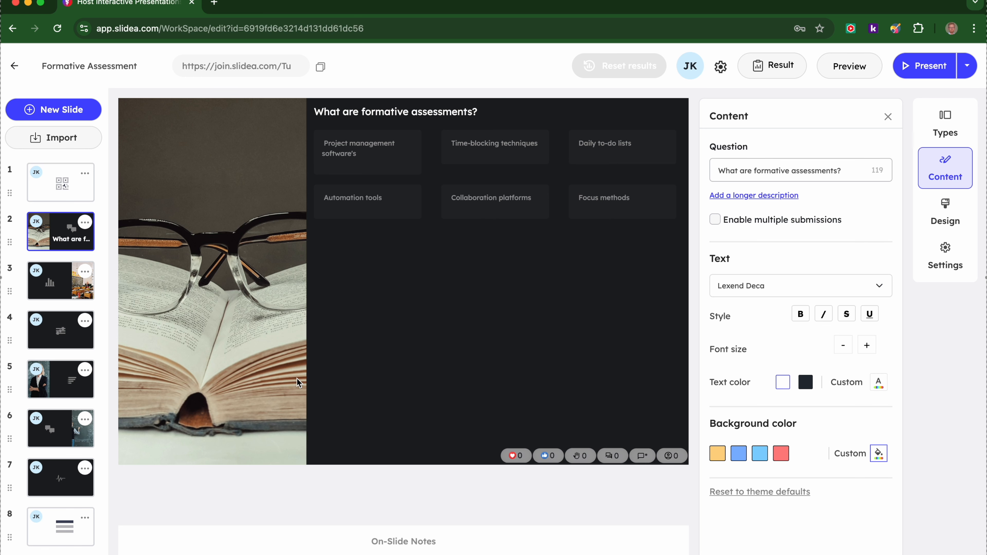
pyautogui.click(14, 67)
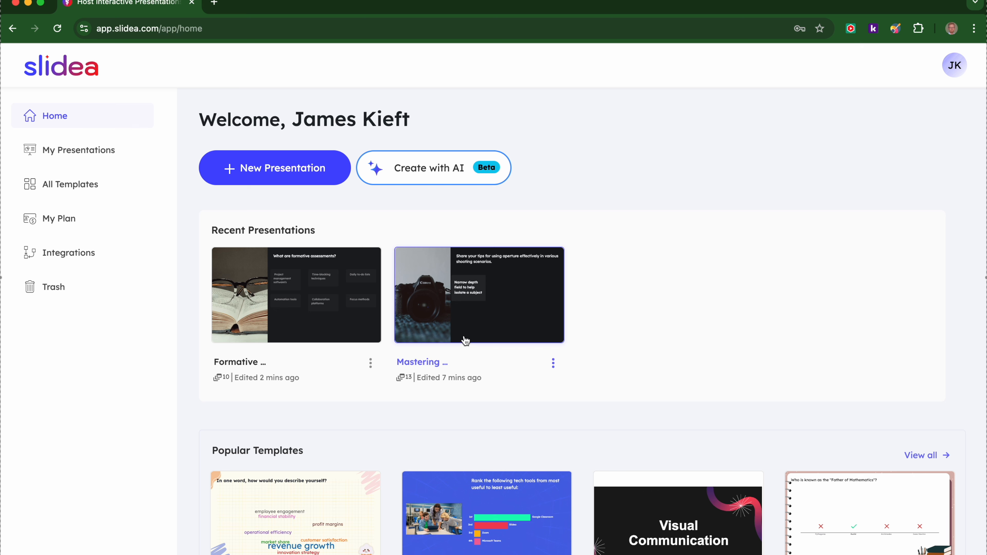
pyautogui.click(453, 327)
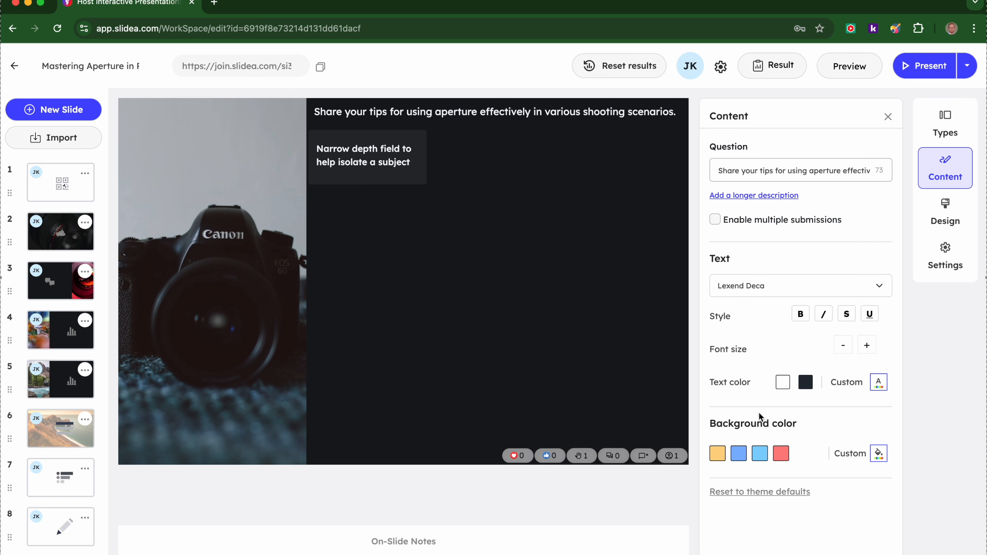
# Set the slide's background to a custom blue, RGB 54, 122, 191.
pyautogui.click(879, 457)
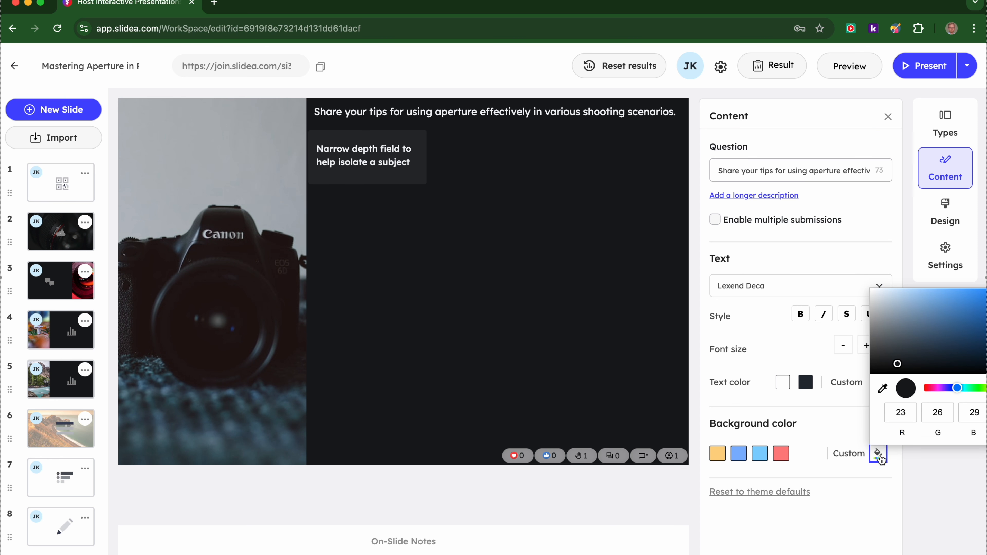
pyautogui.click(973, 310)
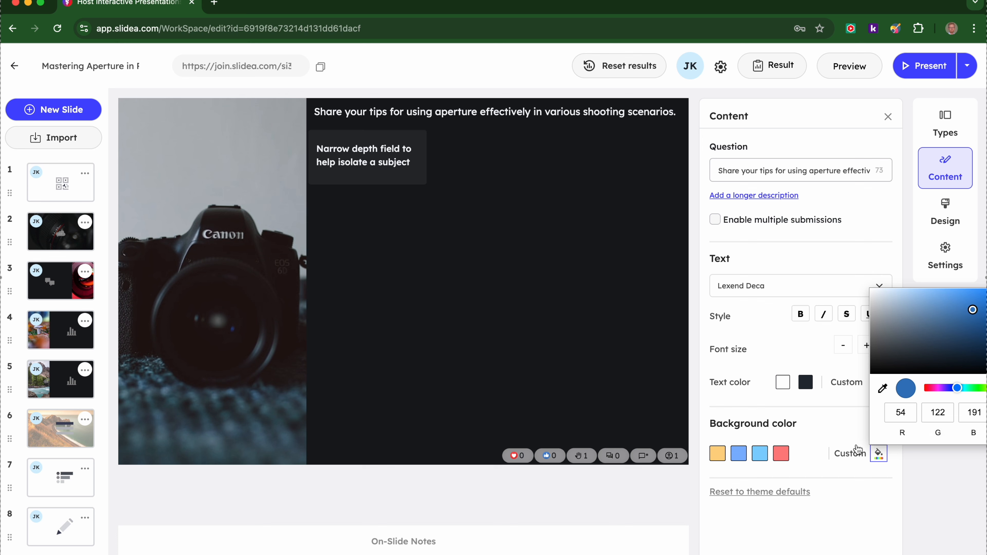
pyautogui.click(826, 441)
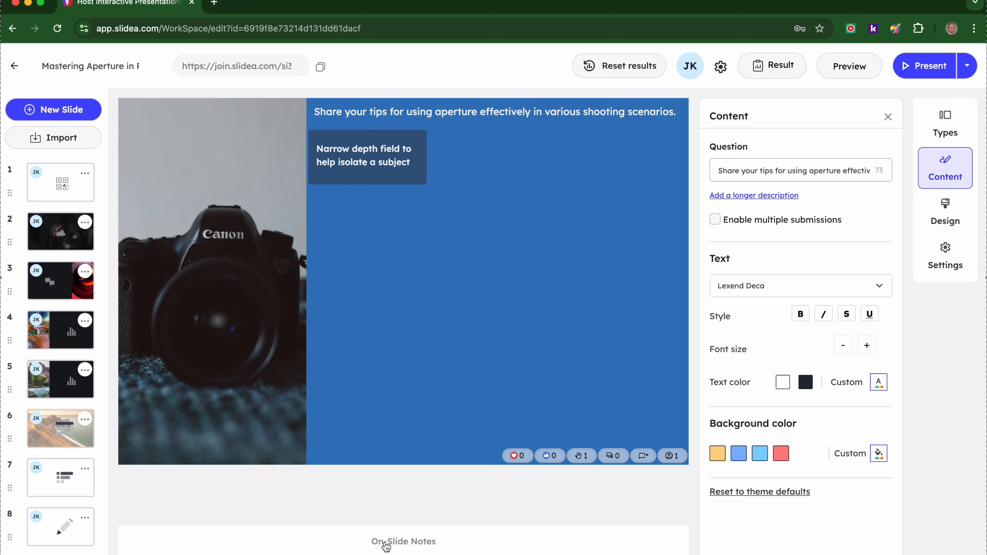
# View the on-slide notes area of the aperture tips slide, and close it without adding a note.
pyautogui.click(407, 544)
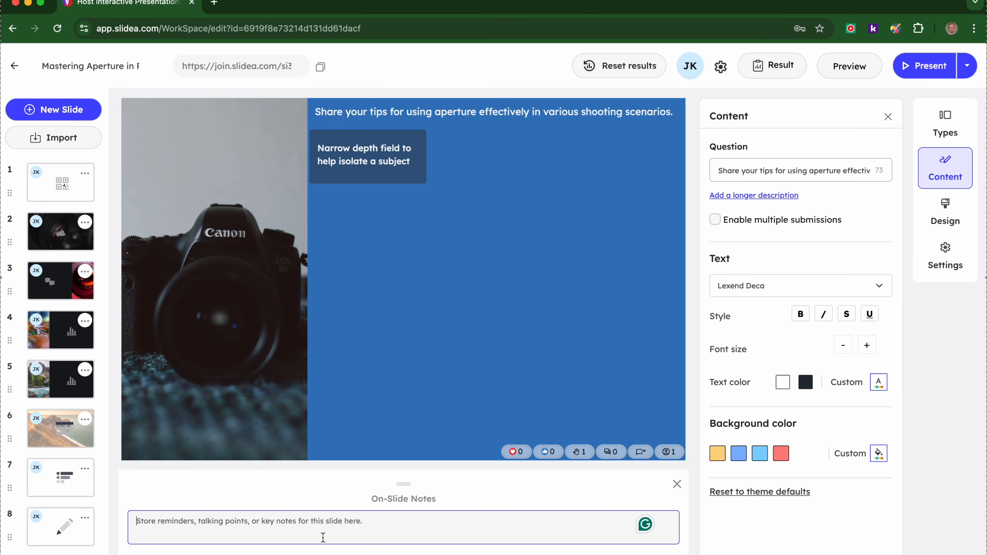
pyautogui.click(678, 484)
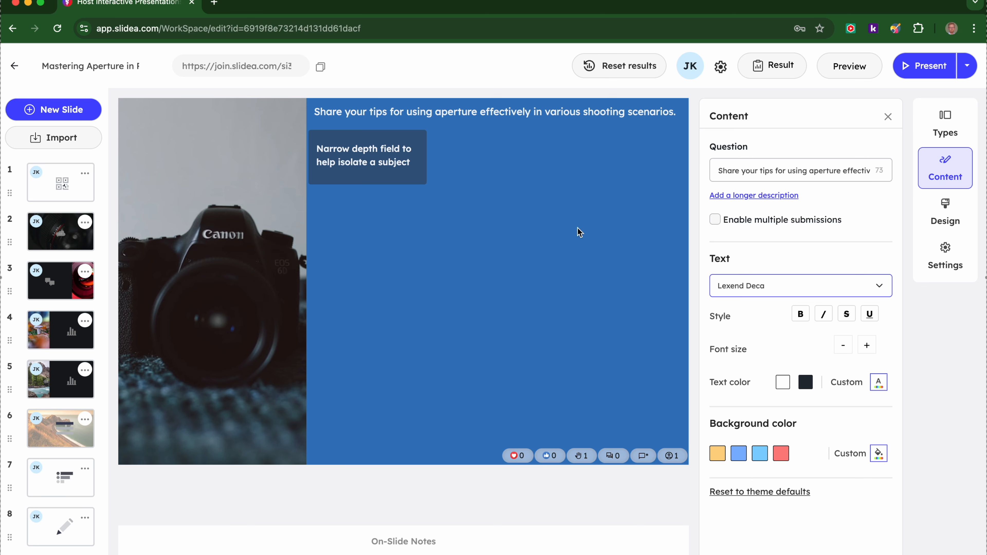
# Try the Ga Maamli and Anton fonts and bold style on the slide text, and return the font to Lexend Deca.
pyautogui.tripleClick(777, 170)
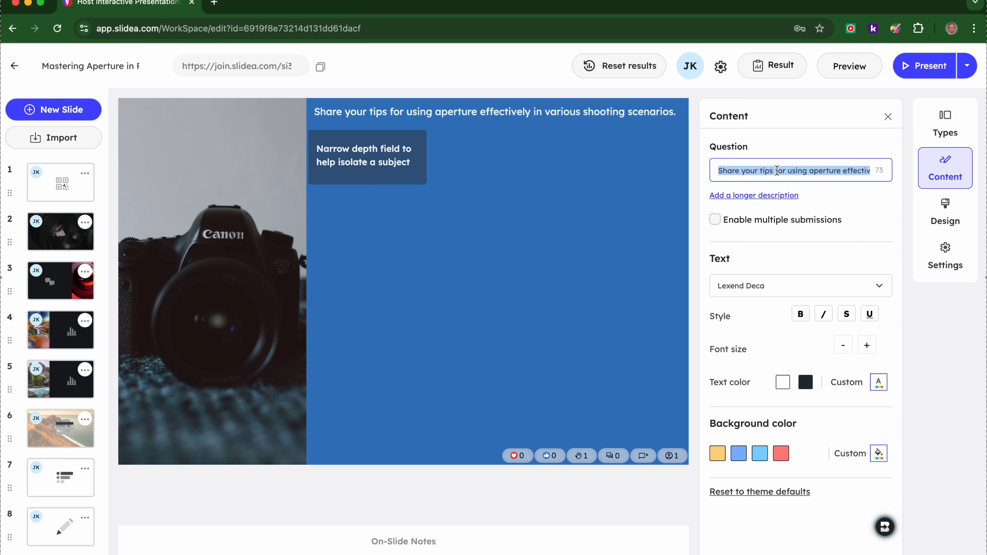
pyautogui.click(890, 294)
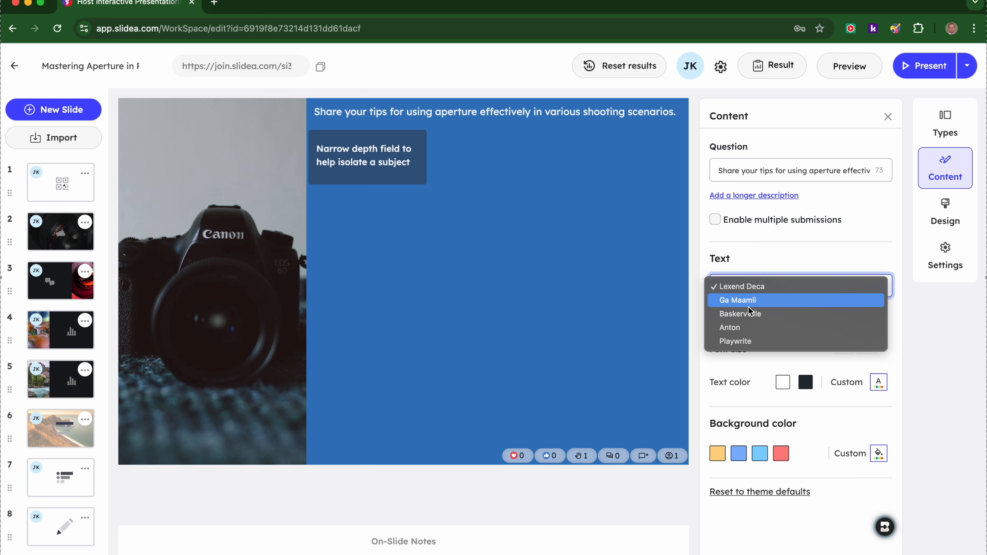
pyautogui.click(742, 302)
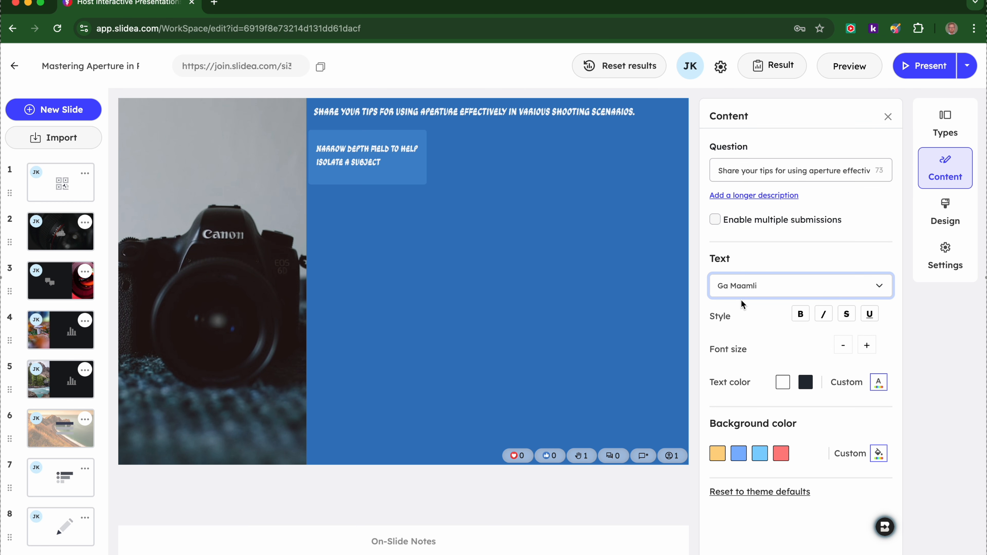
pyautogui.click(880, 287)
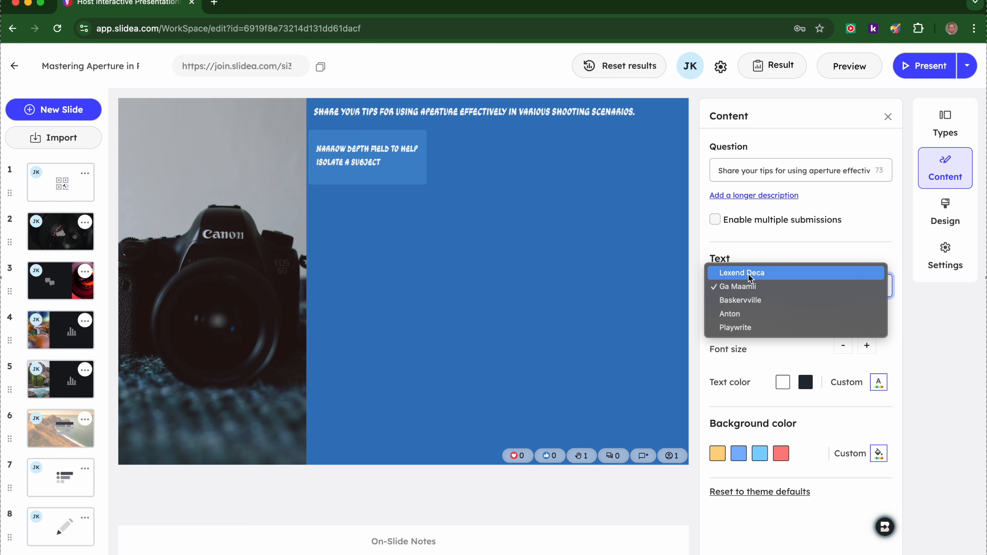
pyautogui.click(730, 314)
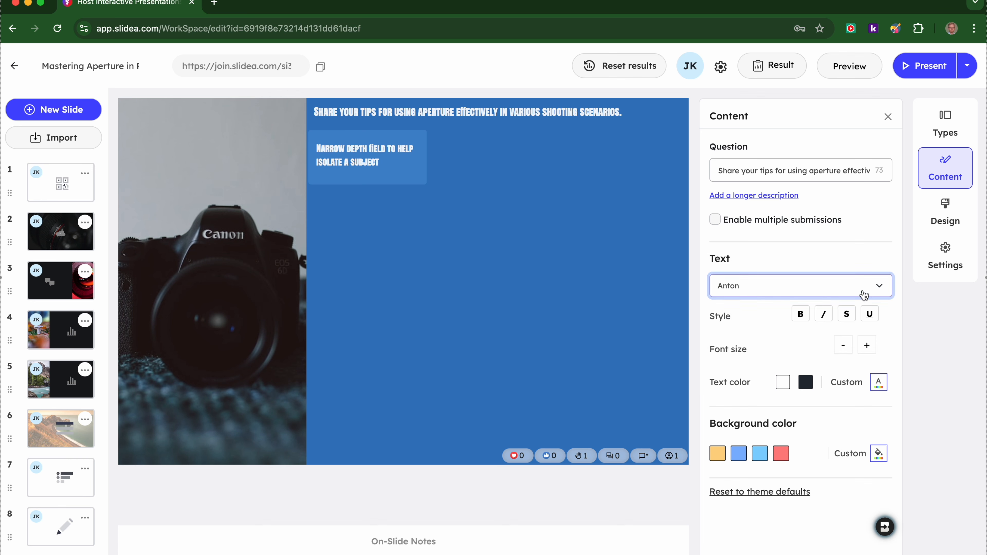
pyautogui.click(801, 314)
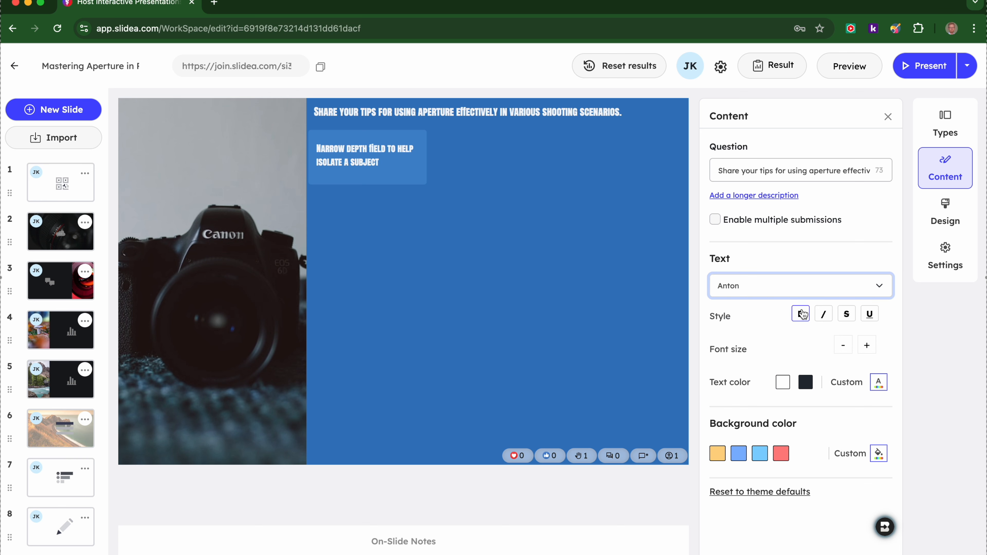
pyautogui.click(880, 286)
pyautogui.click(760, 251)
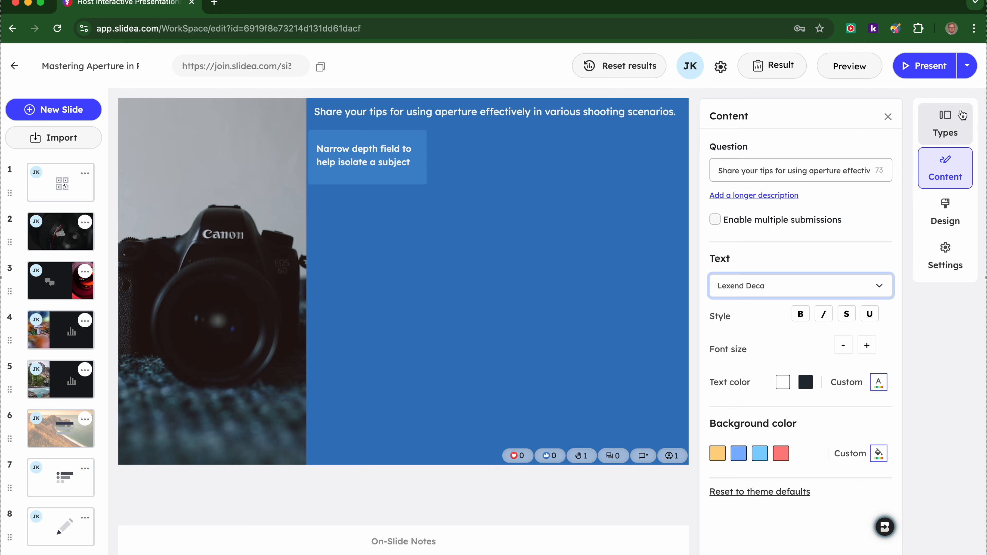
# Examine the slide types available for the aperture tips slide, keep Open Ended, and return to its content settings.
pyautogui.click(946, 130)
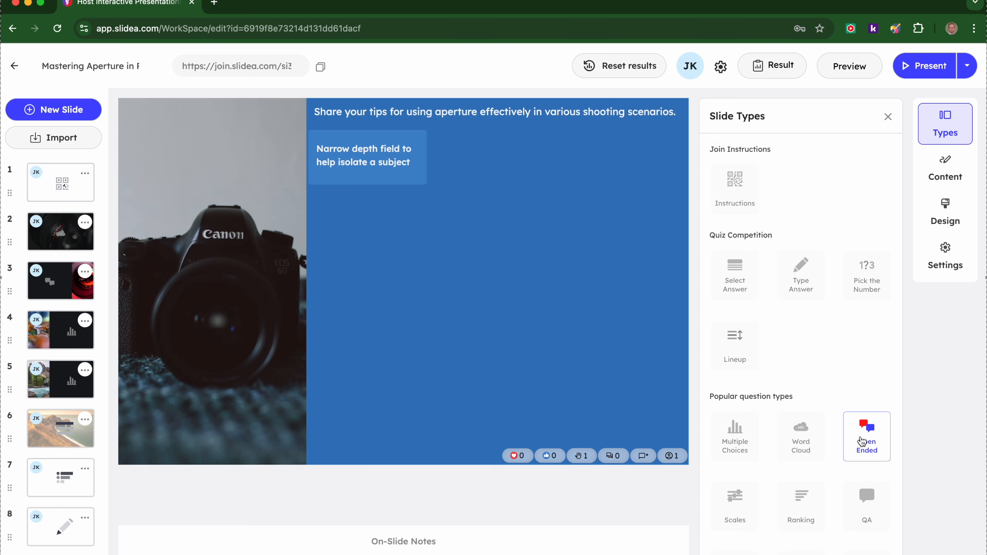
pyautogui.click(945, 171)
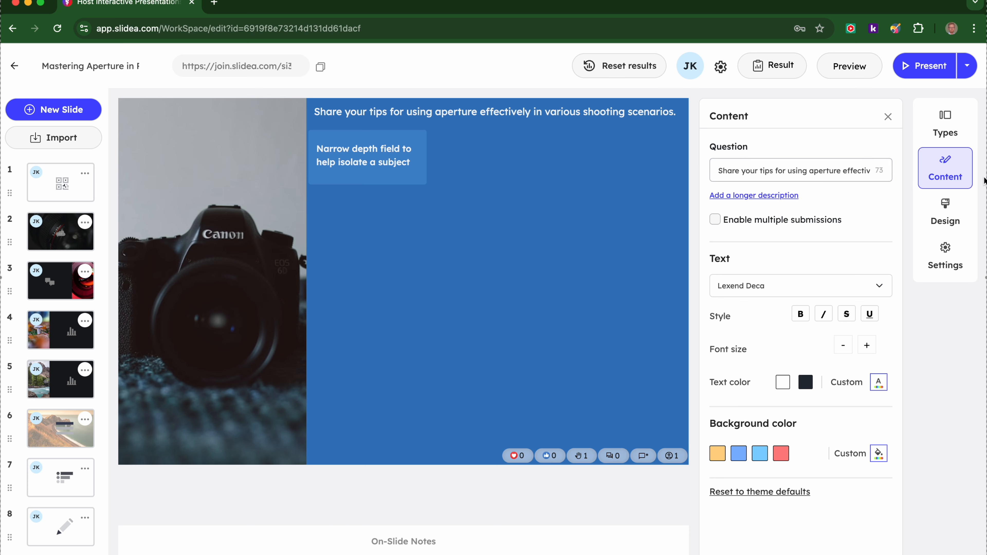
# Try the Background Image layout on the aperture tips slide, and restore the layout with the image on the left.
pyautogui.click(950, 221)
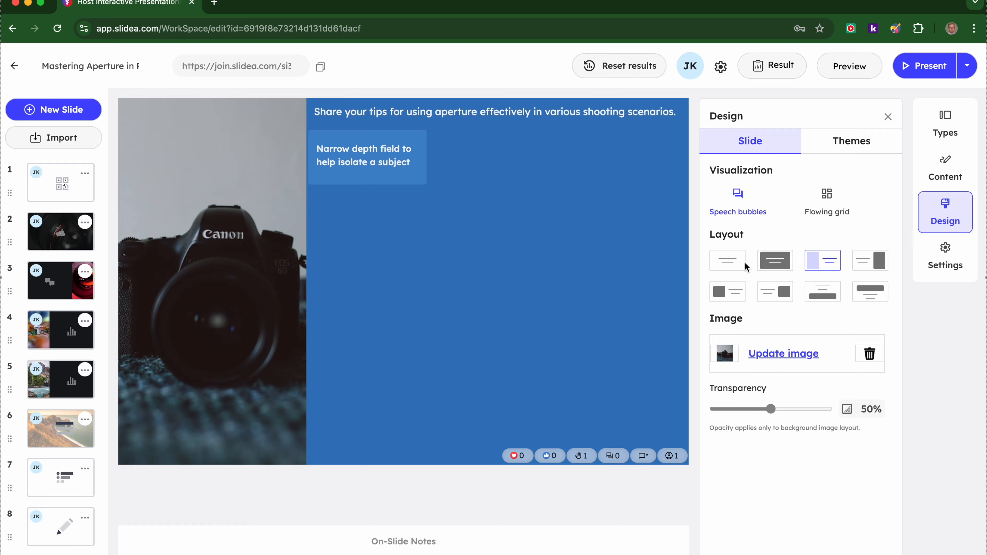
pyautogui.click(777, 264)
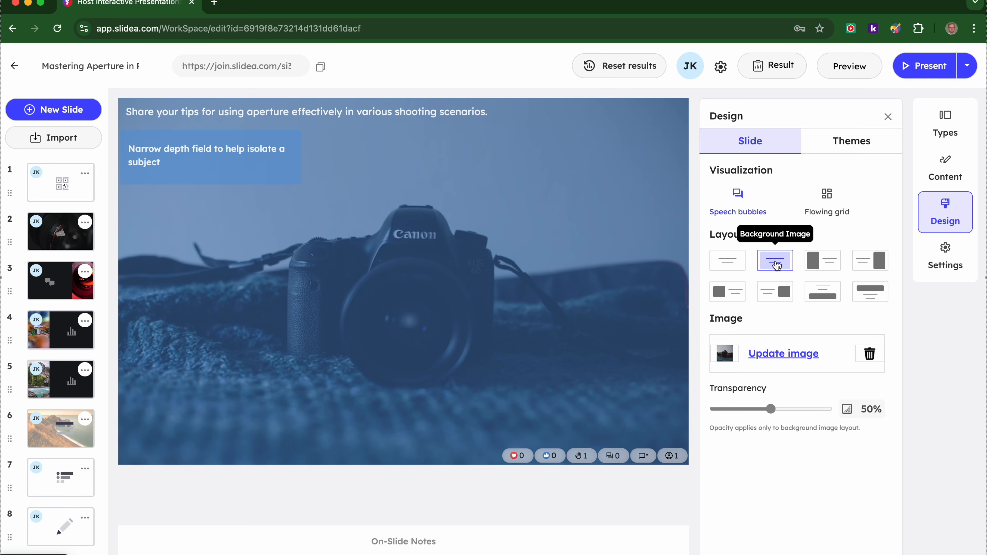
pyautogui.click(838, 264)
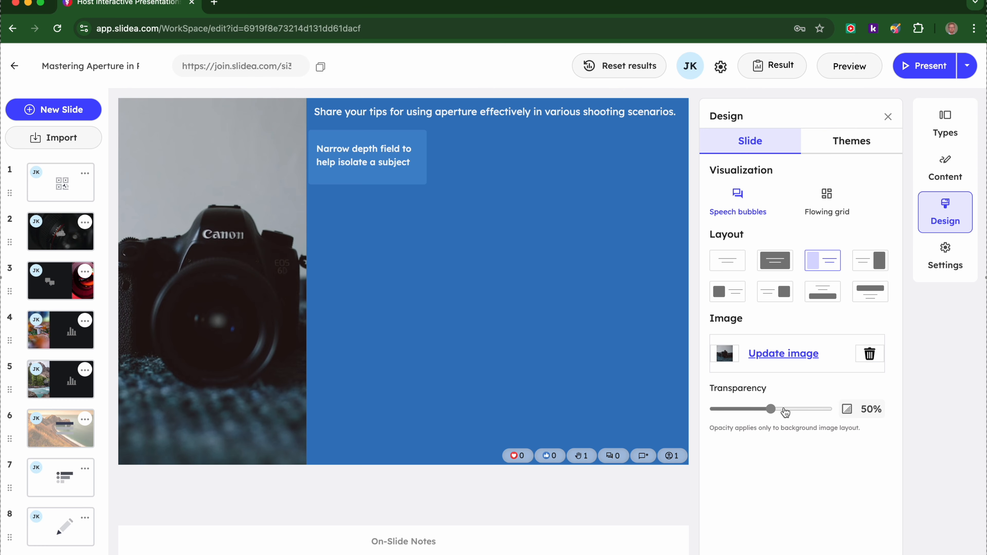
# Preview the aperture tips slide on the presenter and audience screens, and return to editing.
pyautogui.click(950, 133)
pyautogui.click(847, 74)
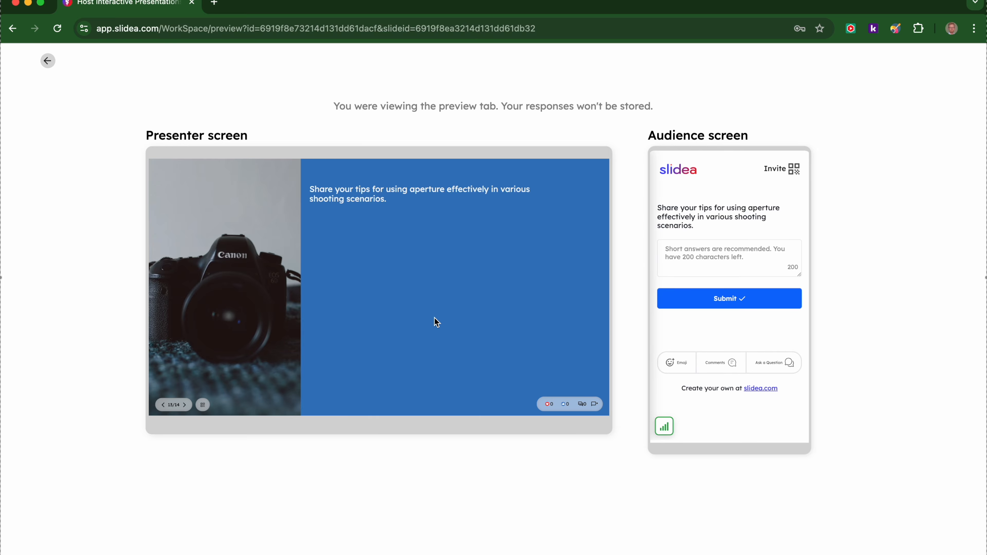
pyautogui.click(48, 63)
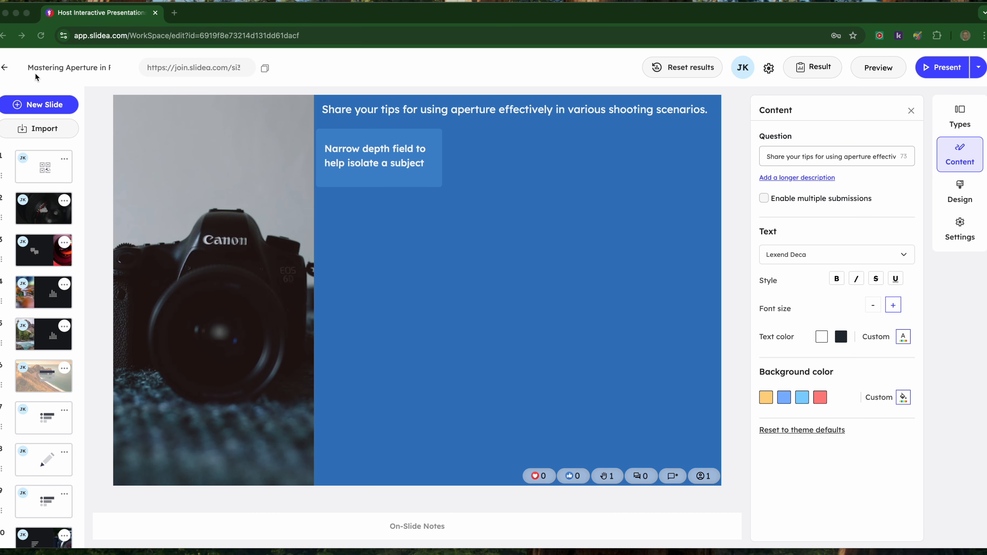
# Start presenting the Mastering Aperture presentation in full screen from the aperture tips slide.
pyautogui.click(945, 68)
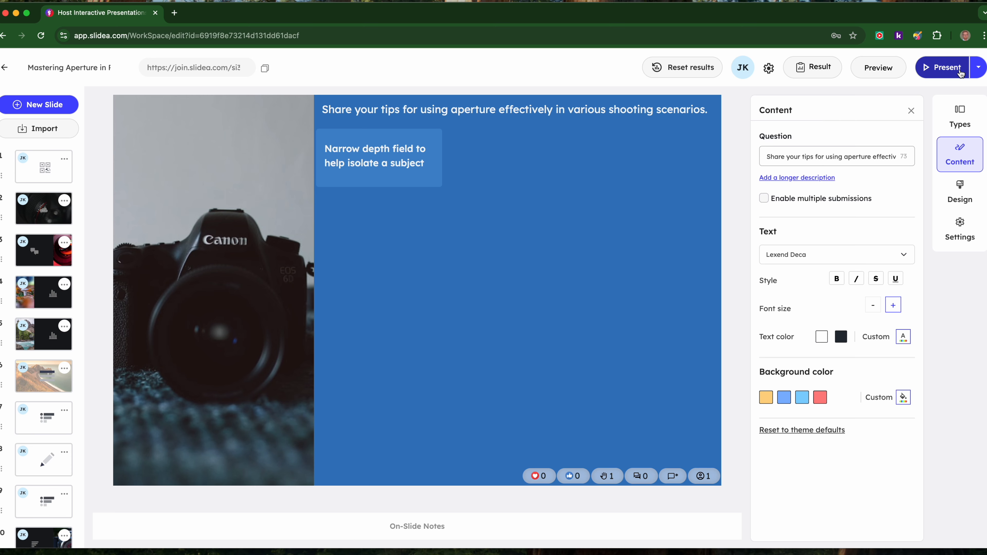
pyautogui.click(978, 70)
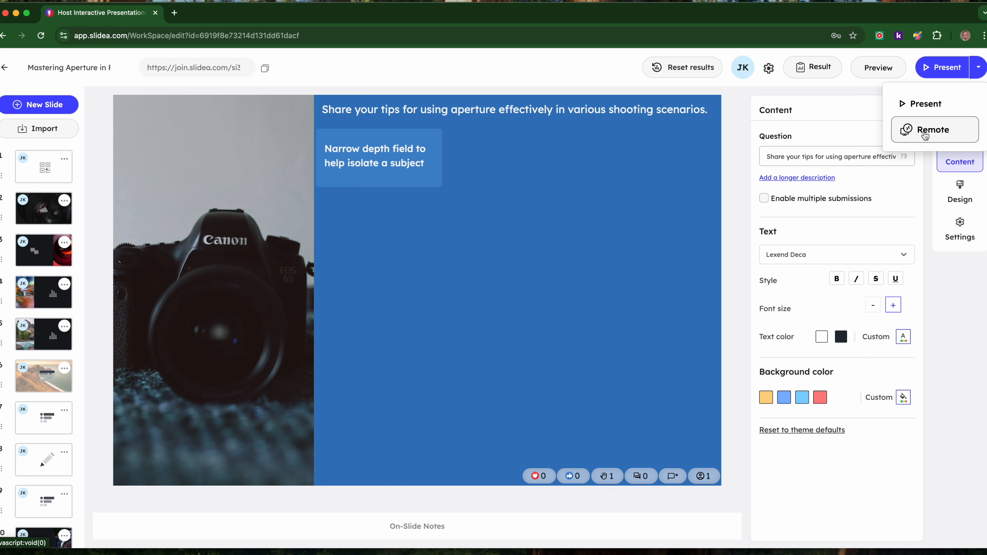
pyautogui.click(927, 104)
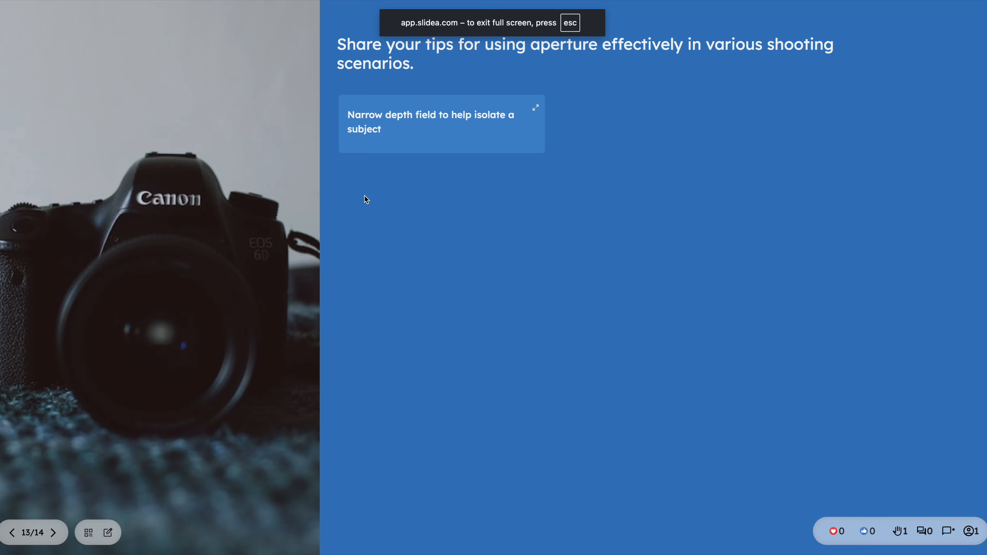
# Show the QR code for joining the presentation, and close it.
pyautogui.click(89, 533)
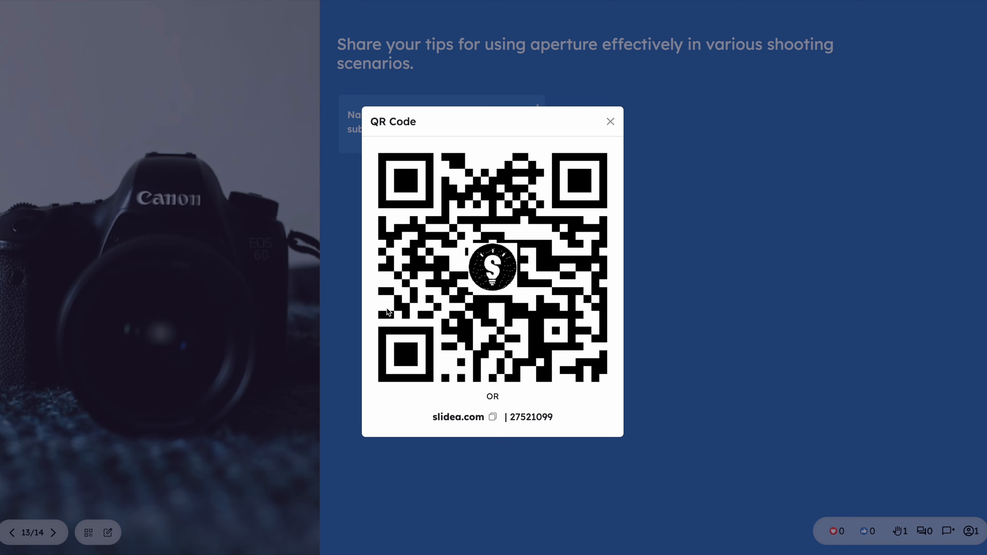
pyautogui.click(611, 122)
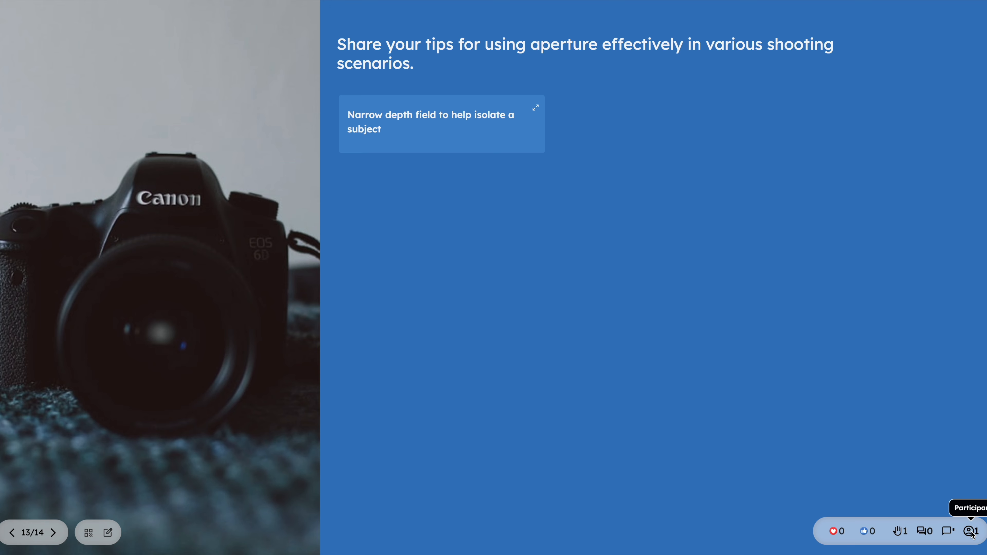
# Go back through the presentation to the opening Instructions slide, and advance to the slide asking what comes to mind about aperture.
pyautogui.moveTo(964, 554)
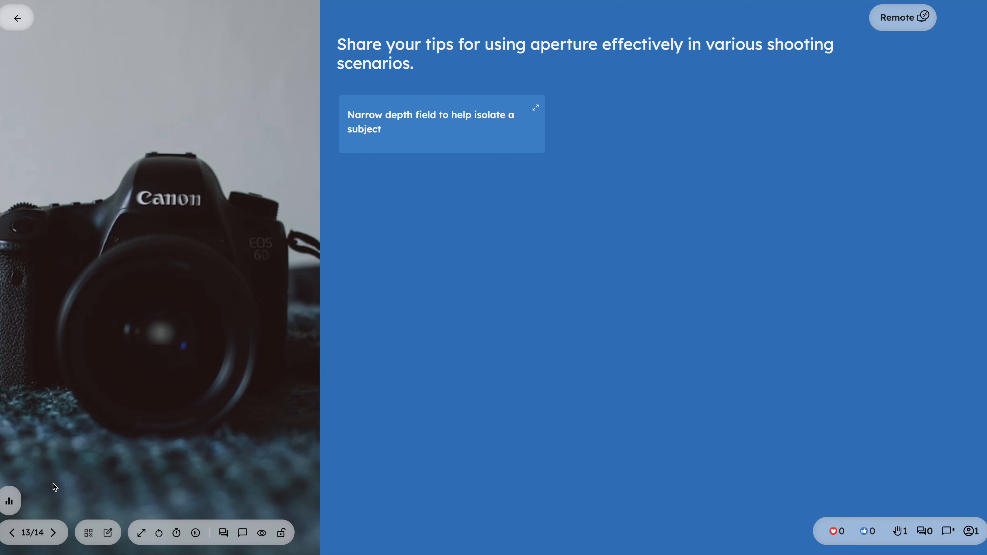
pyautogui.click(16, 532)
pyautogui.click(15, 532)
pyautogui.click(15, 533)
pyautogui.click(15, 532)
pyautogui.click(15, 533)
pyautogui.click(15, 532)
pyautogui.click(14, 533)
pyautogui.click(14, 533)
pyautogui.click(15, 533)
pyautogui.click(15, 533)
pyautogui.click(14, 533)
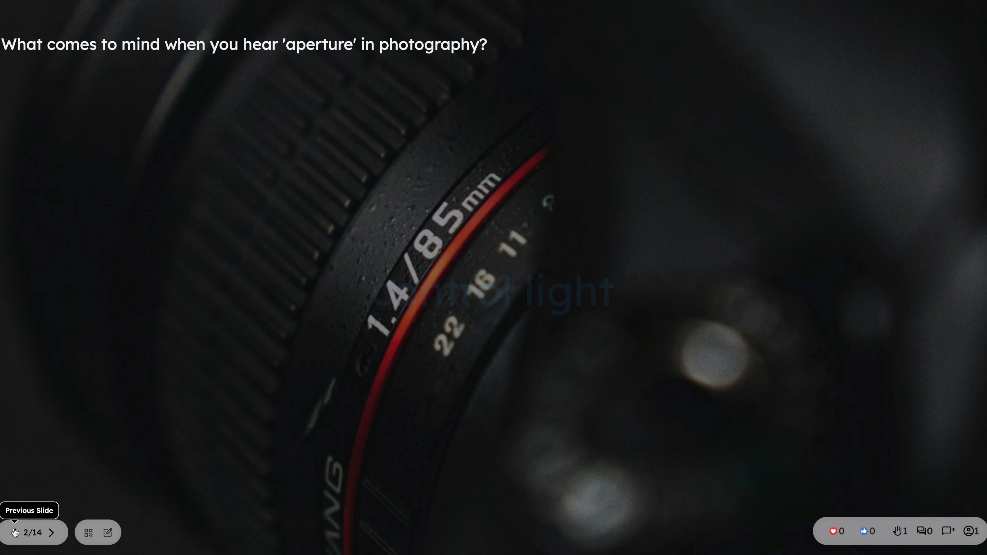
pyautogui.click(14, 532)
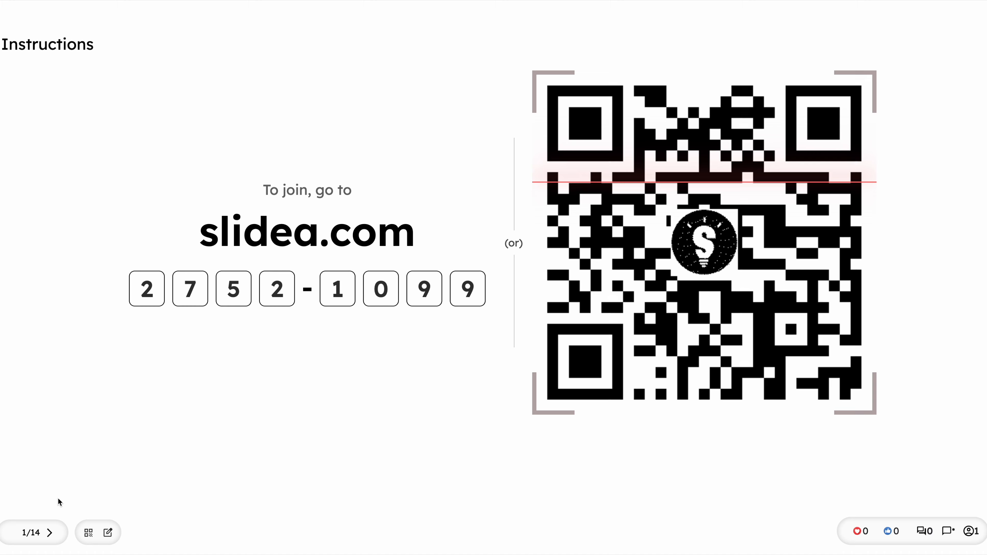
pyautogui.click(49, 533)
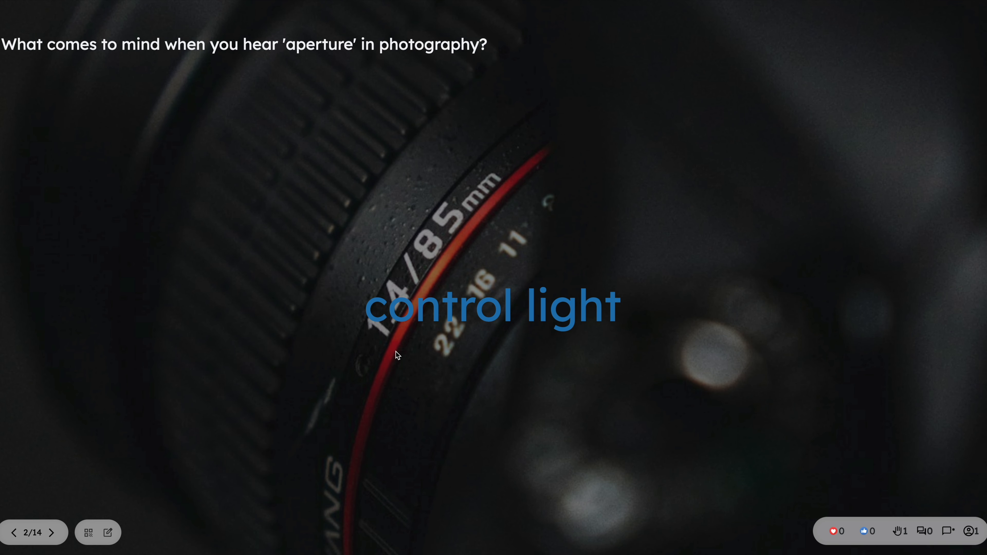